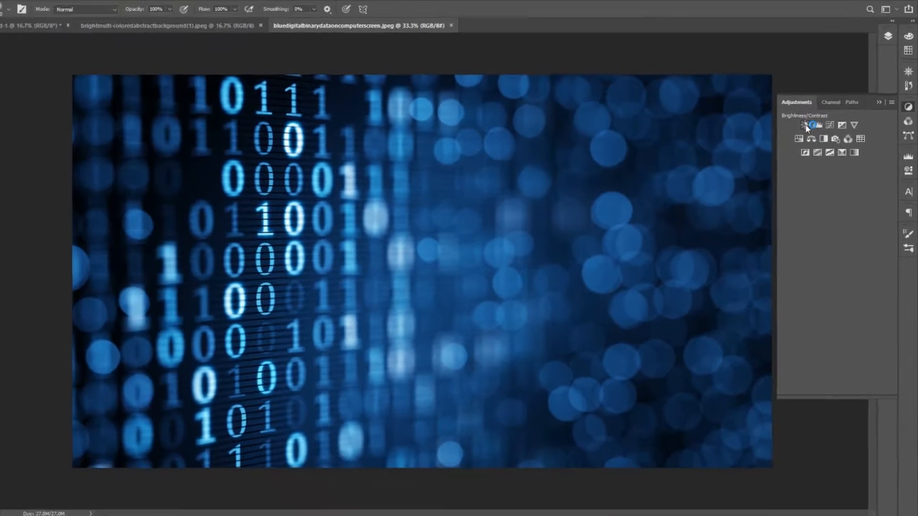
- Add a Brightness/Contrast adjustment layer to the binary-data image, setting brightness to 59 and strongly raising the contrast
left_click(740, 103)
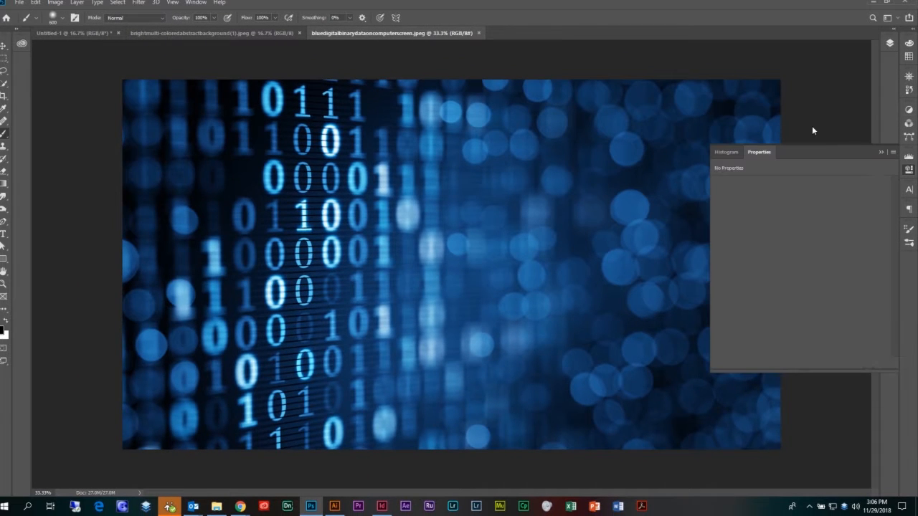
left_click_drag(801, 210, 834, 211)
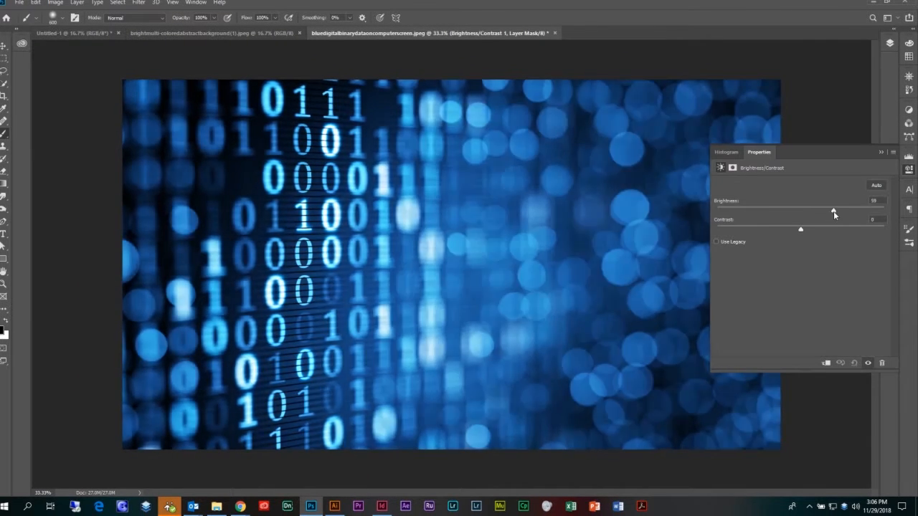
left_click_drag(782, 230, 870, 230)
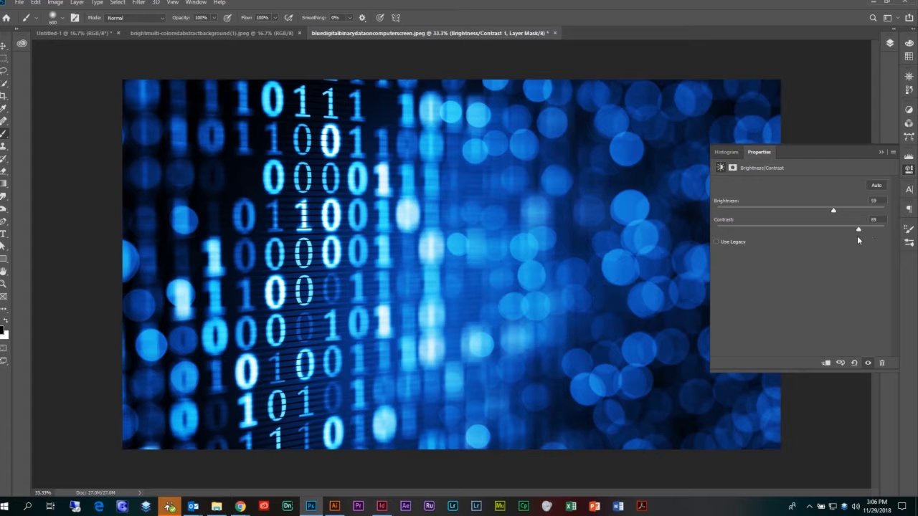
left_click_drag(869, 236, 872, 237)
- Set the Brightness/Contrast adjustment to a brightness of 32 and a contrast of -50
left_click_drag(834, 212, 807, 211)
left_click_drag(871, 230, 743, 230)
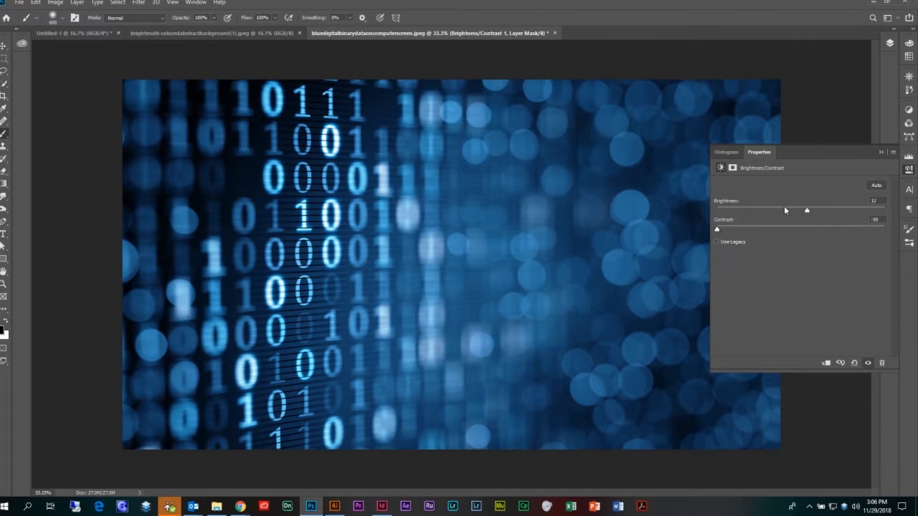
mouse_move(808, 212)
left_mouse_down()
mouse_move(829, 210)
mouse_move(819, 213)
left_mouse_up()
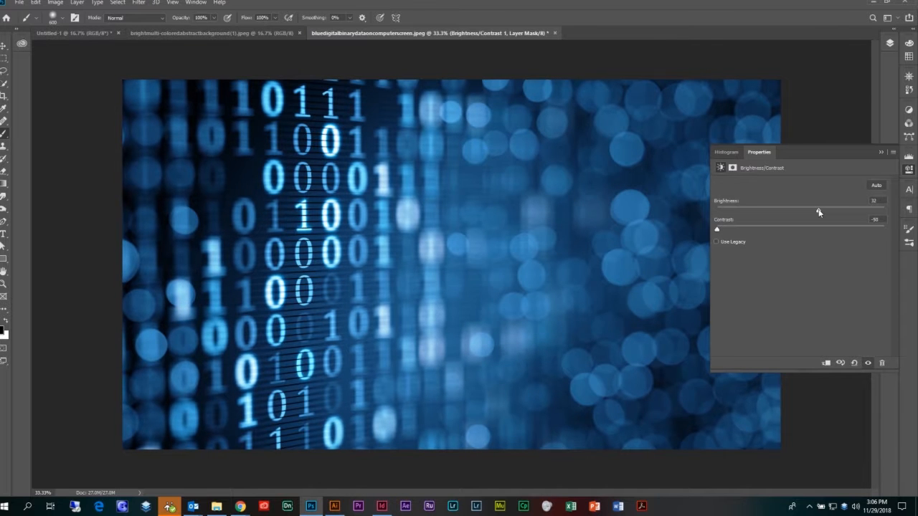
left_click(881, 153)
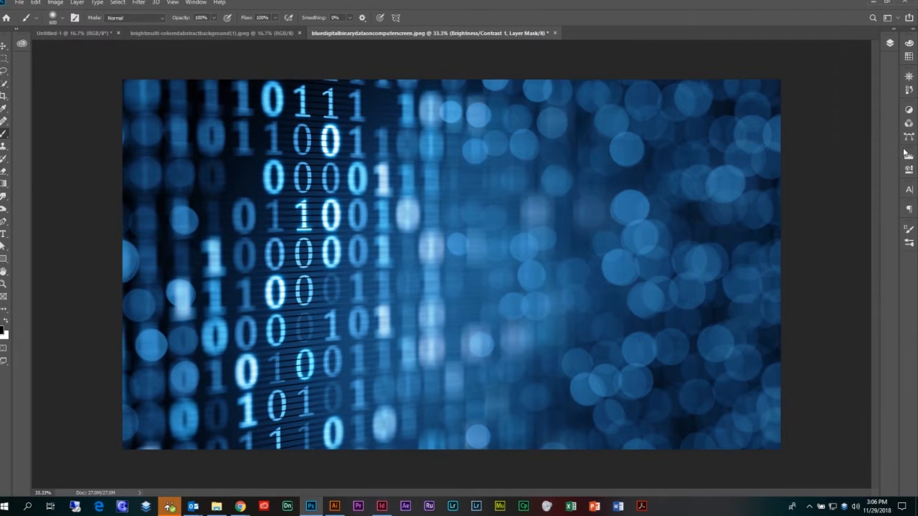
- Delete the Brightness/Contrast adjustment layer
left_click(909, 110)
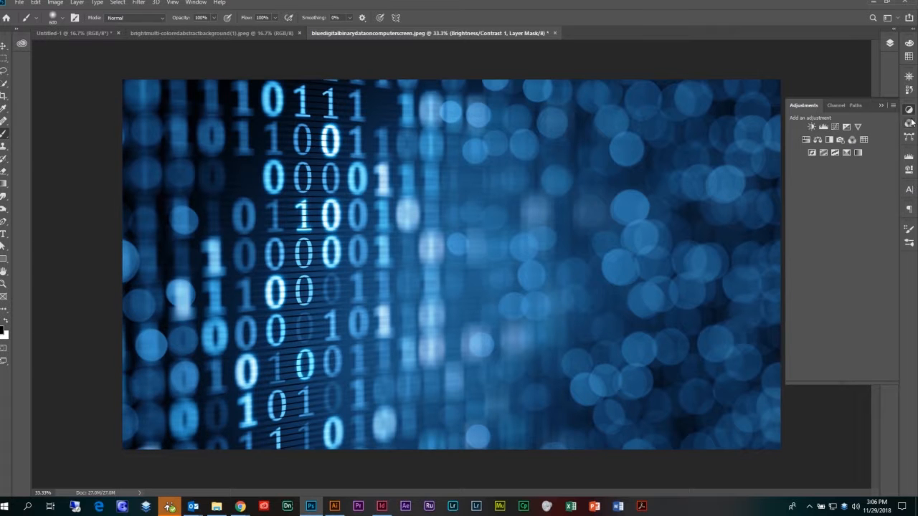
left_click(890, 43)
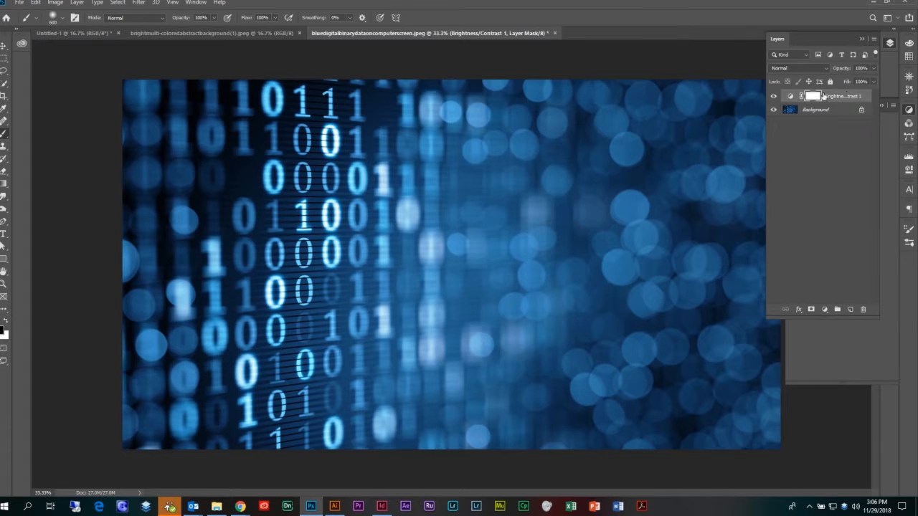
left_click(863, 309)
left_click(411, 185)
- Add a Curves adjustment layer with an S-curve, placing a shadow point at input 37, output 14 and a highlight point at input 217, output 237
left_click(909, 109)
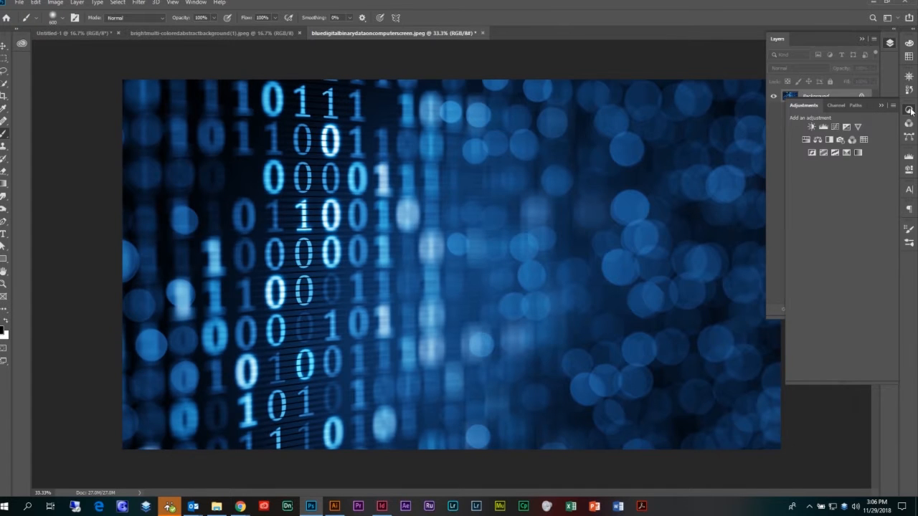
left_click(835, 127)
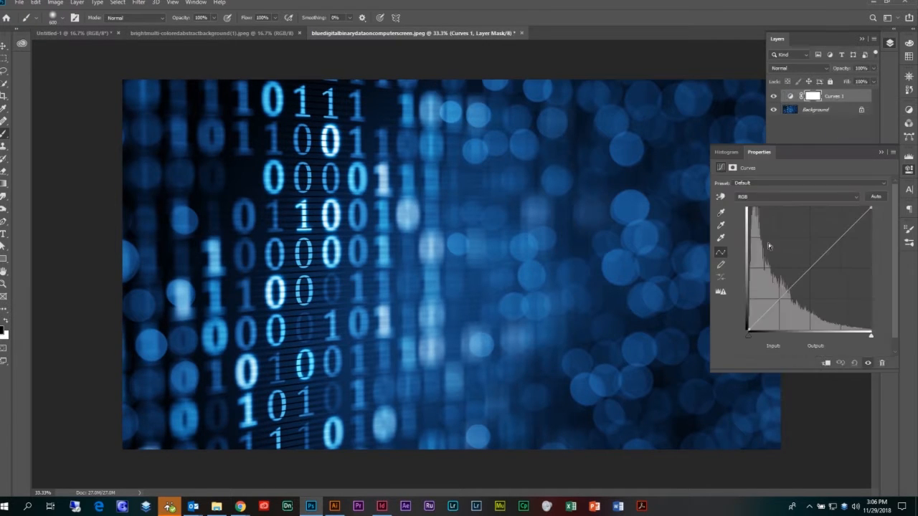
left_click_drag(766, 316, 767, 324)
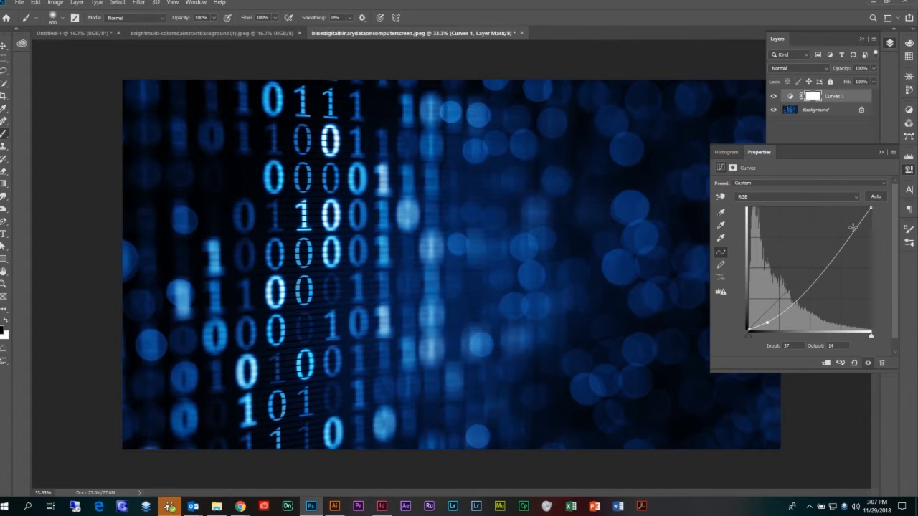
left_click_drag(857, 228, 853, 217)
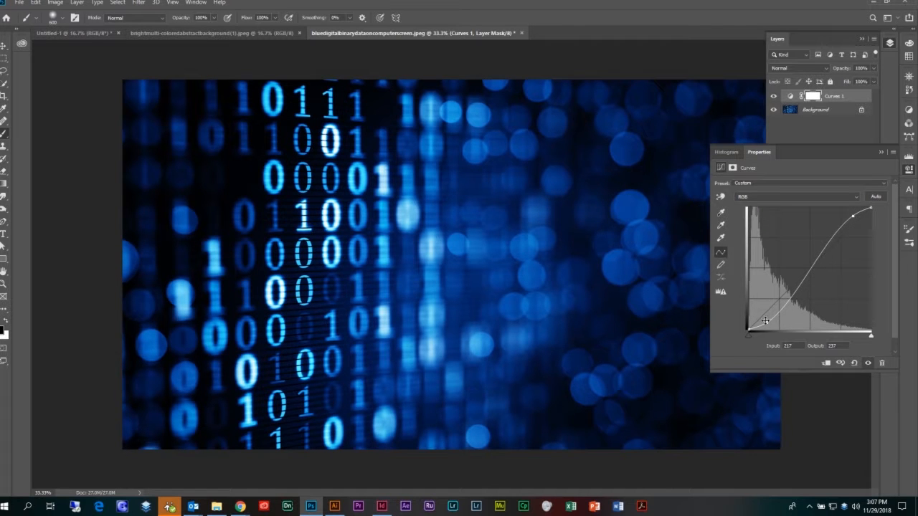
- Distort the curve by pulling the highlight point far down and raising the shadow point to input 49, output 211
left_click_drag(767, 324, 776, 319)
left_click_drag(852, 215, 854, 290)
left_click_drag(776, 320, 773, 228)
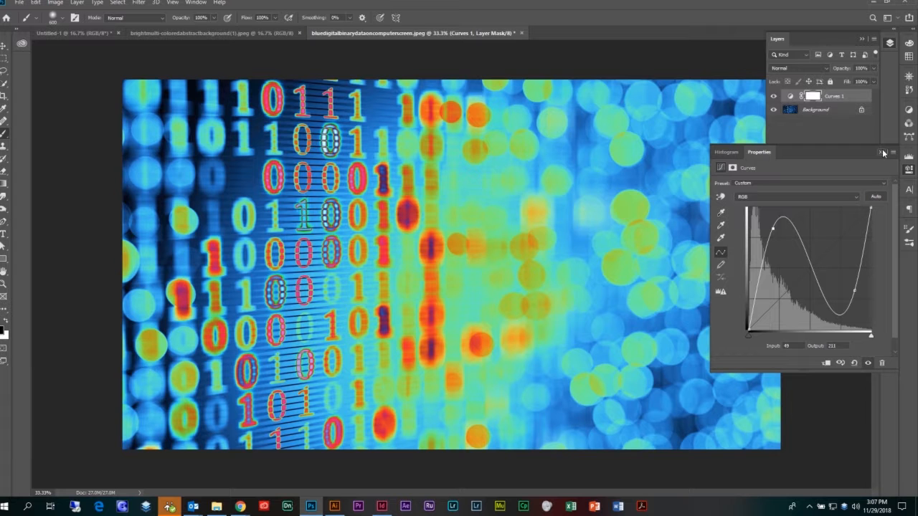
- Delete the Curves adjustment layer
left_click(844, 96)
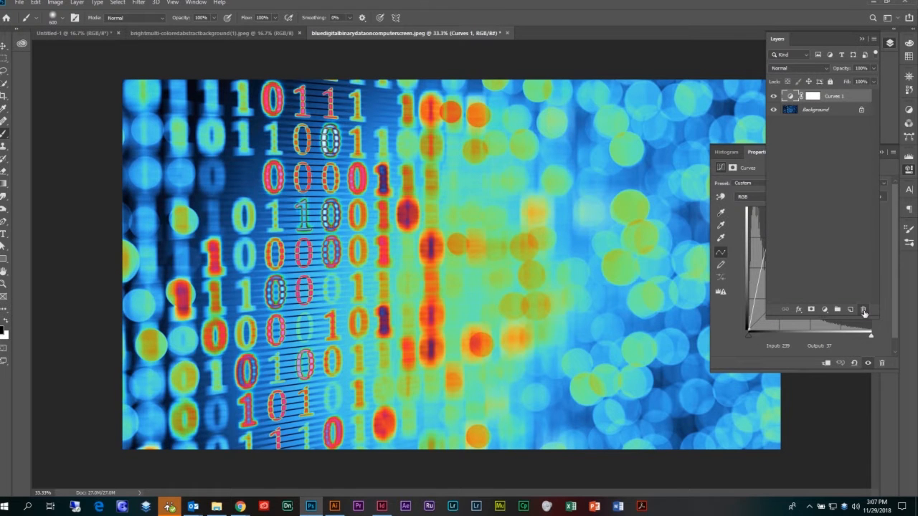
left_click(864, 311)
left_click(412, 186)
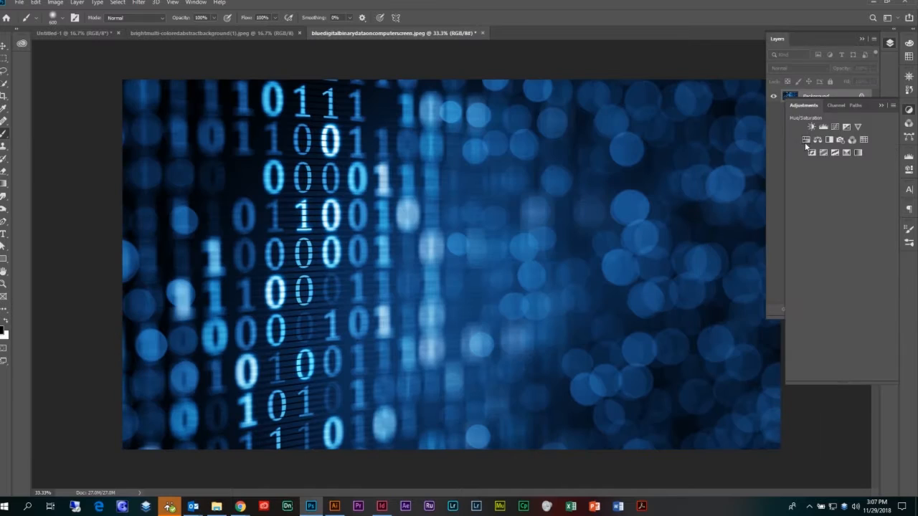
- Add a Hue/Saturation adjustment layer with hue +4, saturation +100 and lightness +10
left_click(806, 140)
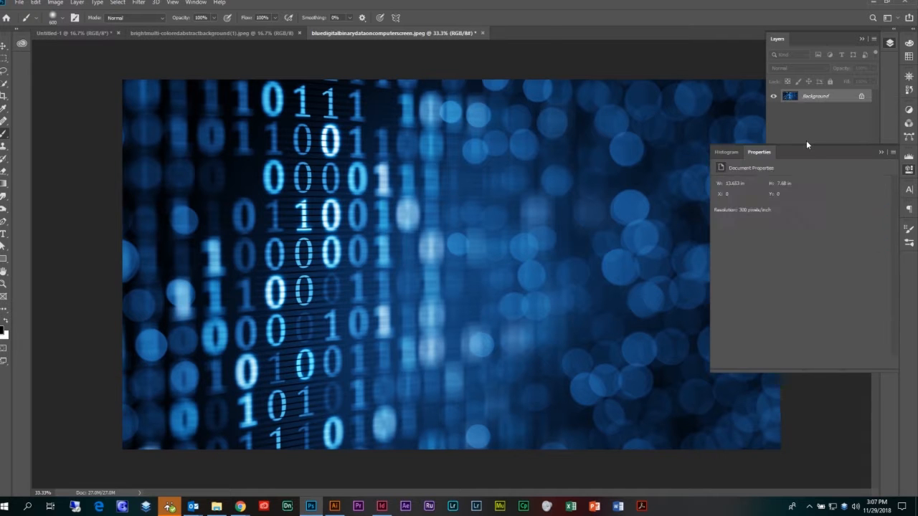
left_click_drag(801, 238, 877, 243)
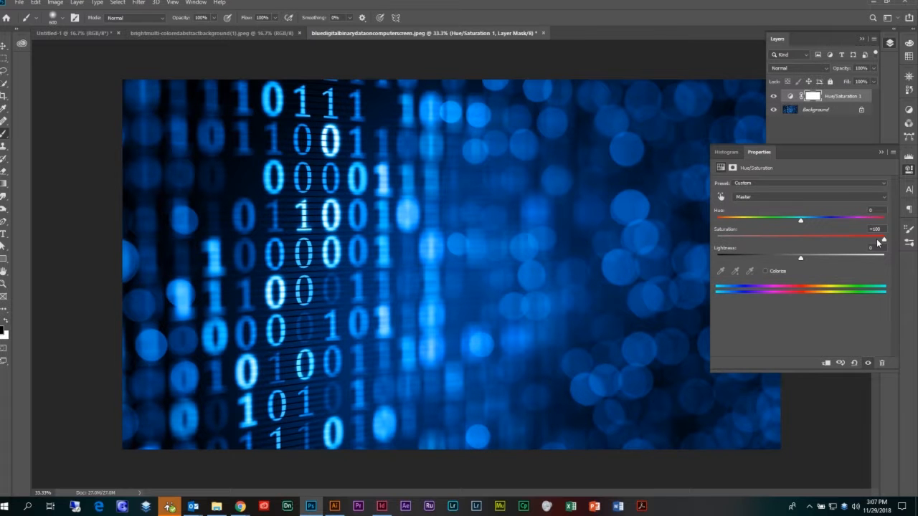
mouse_move(800, 219)
left_mouse_down()
mouse_move(806, 224)
mouse_move(789, 223)
mouse_move(804, 224)
left_mouse_up()
mouse_move(800, 258)
left_mouse_down()
mouse_move(781, 259)
mouse_move(809, 261)
left_mouse_up()
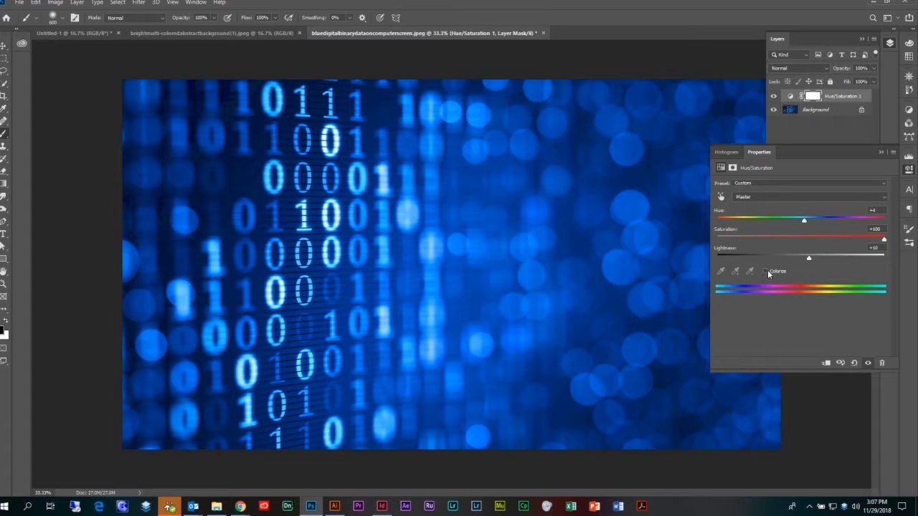
- Colorize the image green through the Hue/Saturation adjustment, using hue 113 and saturation 64
left_click(766, 272)
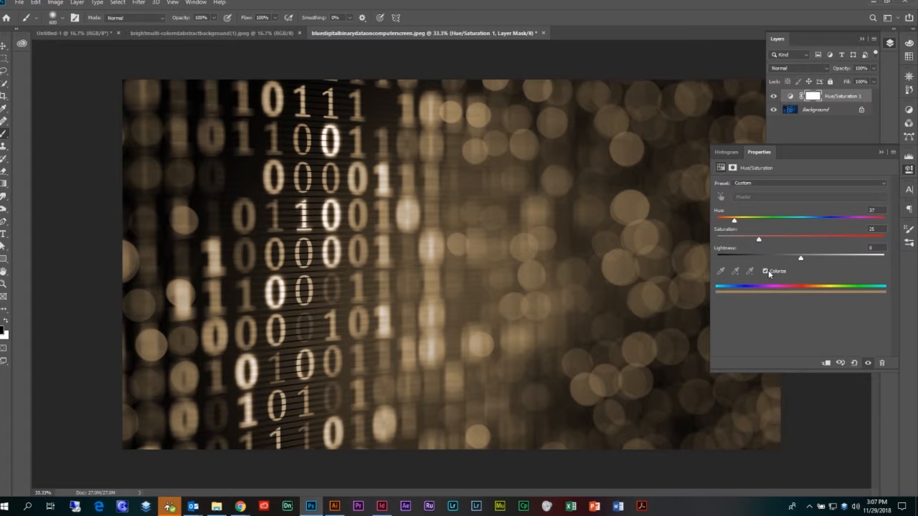
left_click_drag(786, 237, 837, 241)
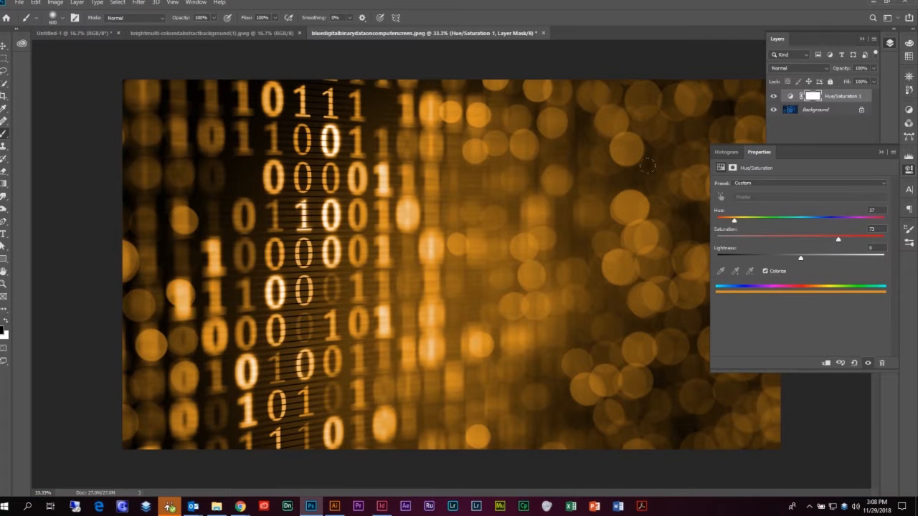
left_click_drag(735, 219, 798, 223)
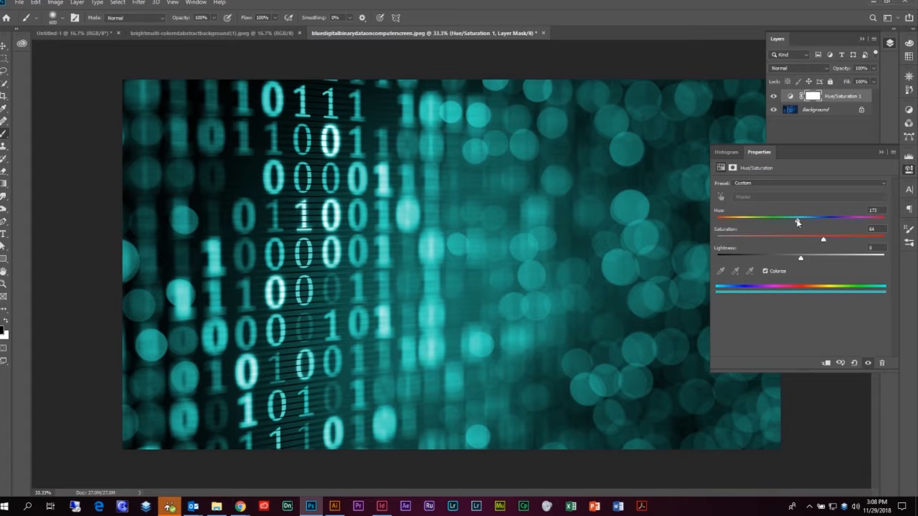
left_click_drag(796, 223, 751, 231)
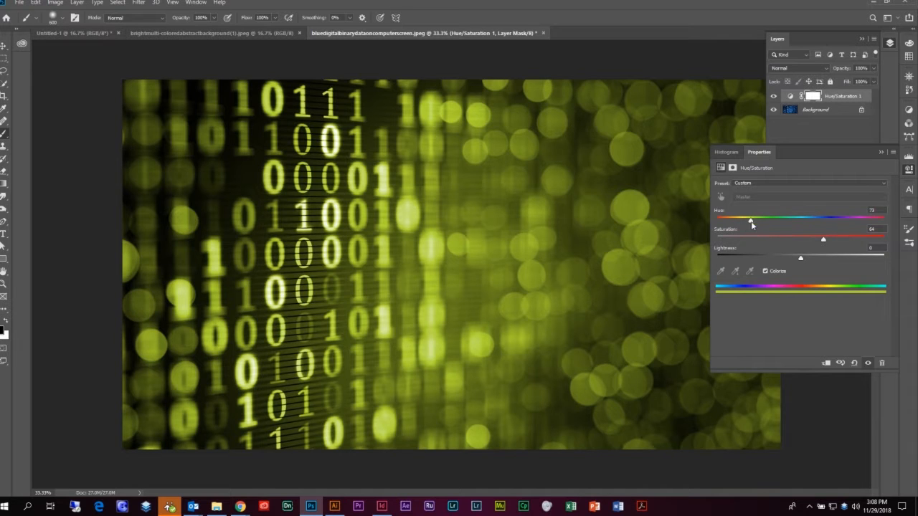
left_click_drag(753, 220, 769, 221)
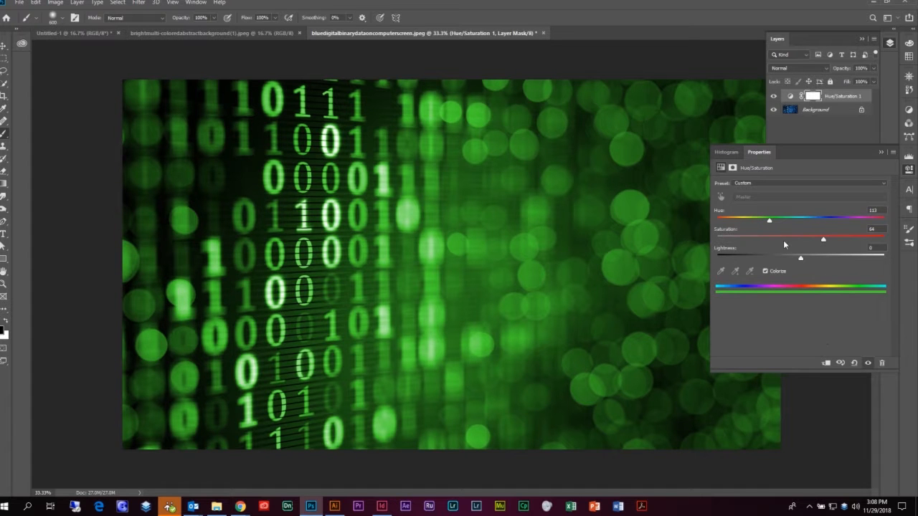
left_click(882, 153)
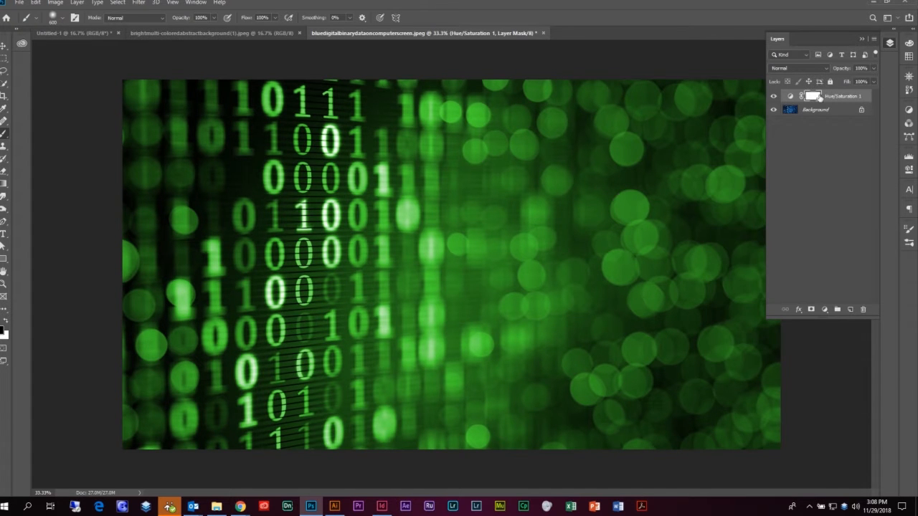
- Turn off Colorize in the Hue/Saturation layer and lower the saturation to its minimum
double_click(790, 95)
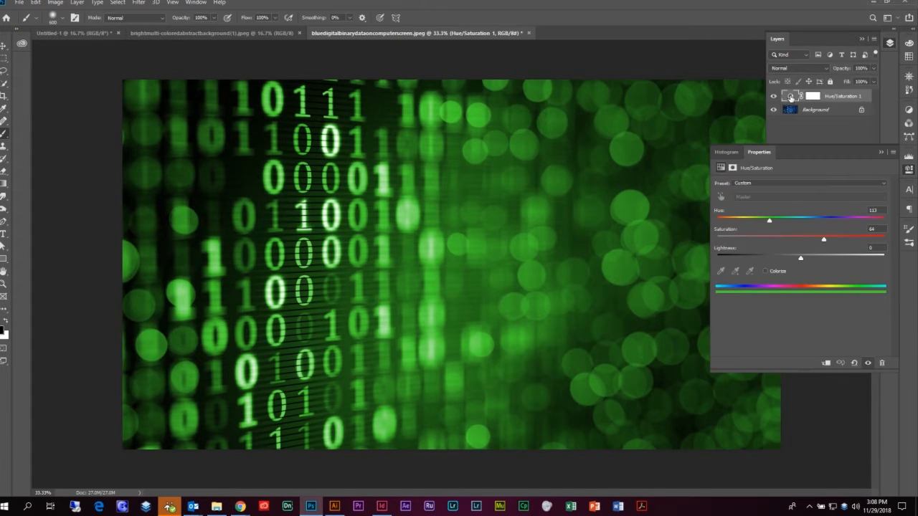
left_click(766, 271)
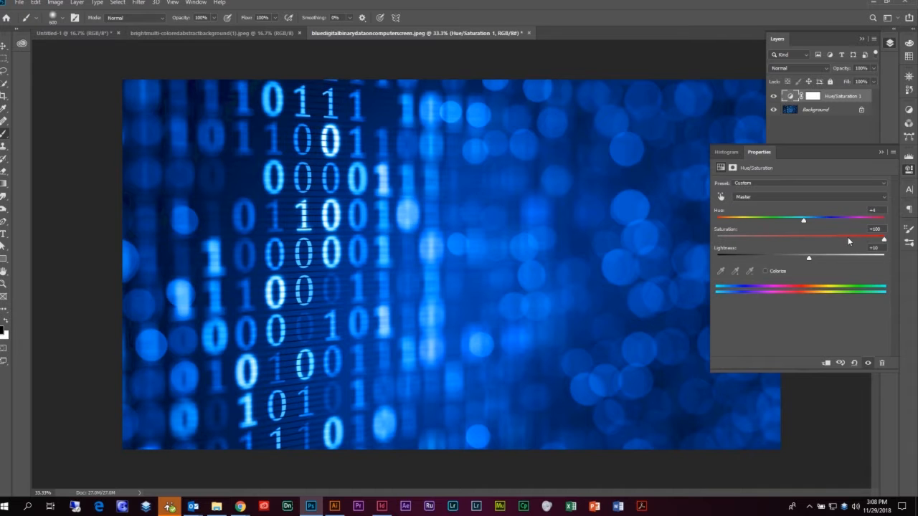
left_click_drag(822, 242, 713, 238)
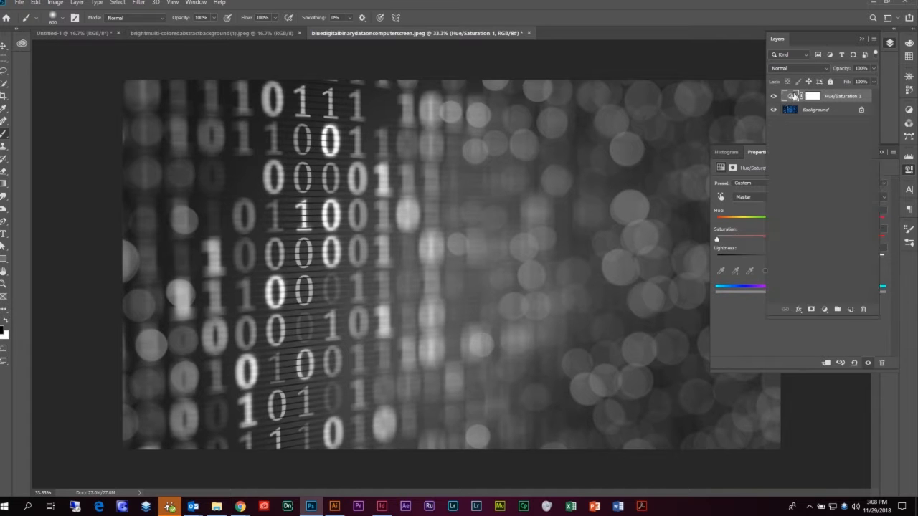
- Delete the Hue/Saturation adjustment layer
left_click(864, 309)
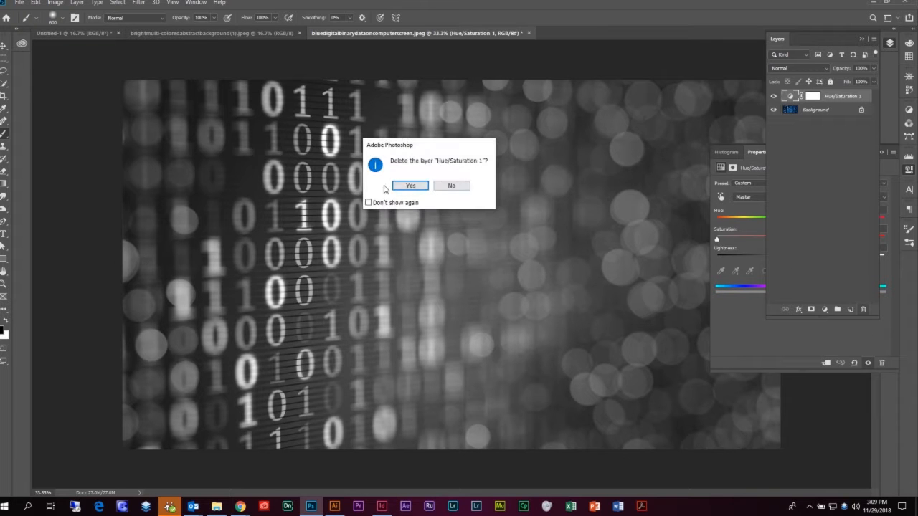
left_click(409, 186)
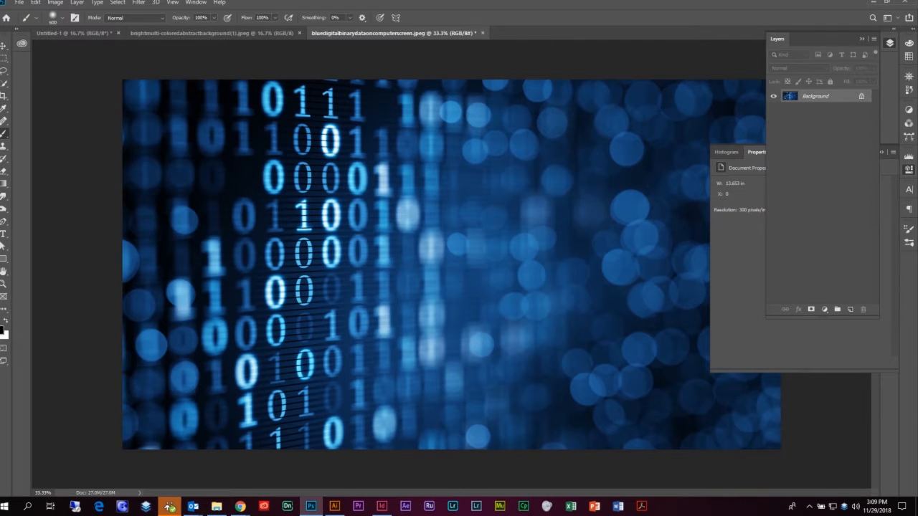
- Add a Black & White adjustment layer above the background
left_click(909, 109)
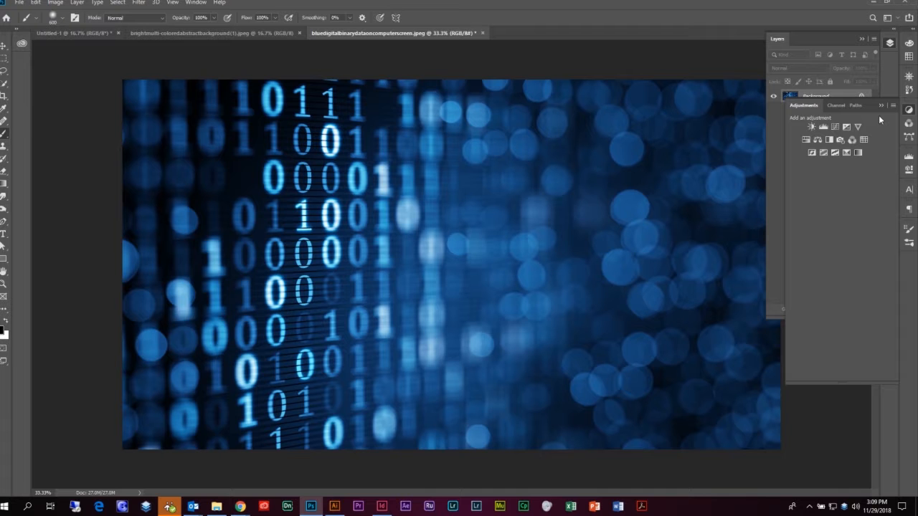
left_click(832, 137)
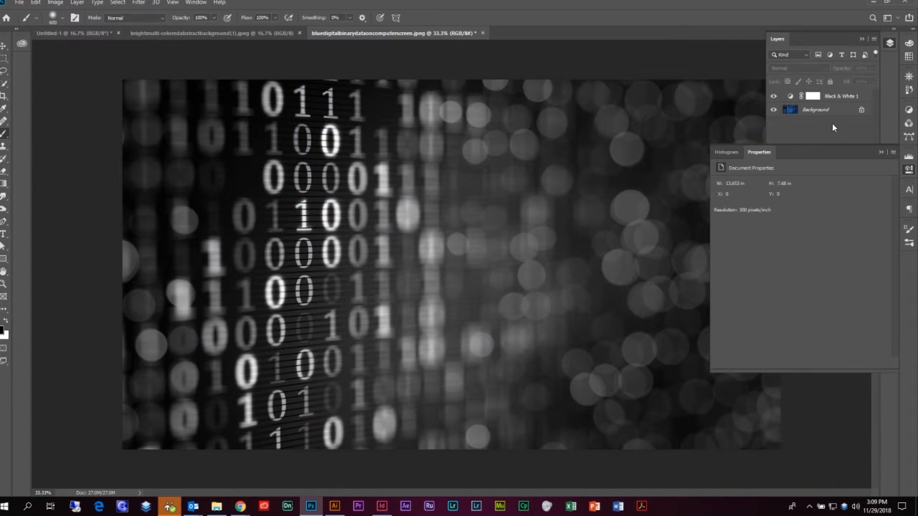
left_click(730, 151)
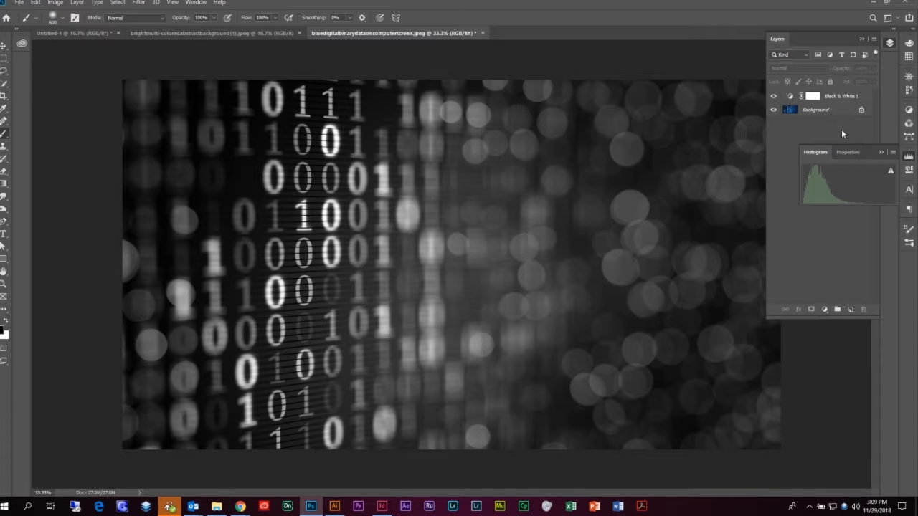
left_click(889, 148)
- Set the Black & White layer's color mix to reds 41, yellows 59, cyans 123, blues 31 and magentas -43
left_click(791, 96)
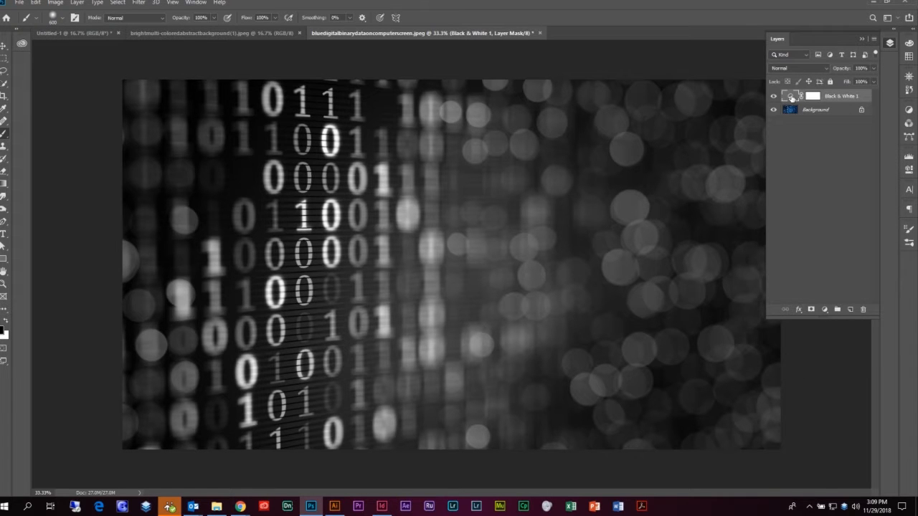
double_click(791, 97)
left_click_drag(798, 218, 797, 237)
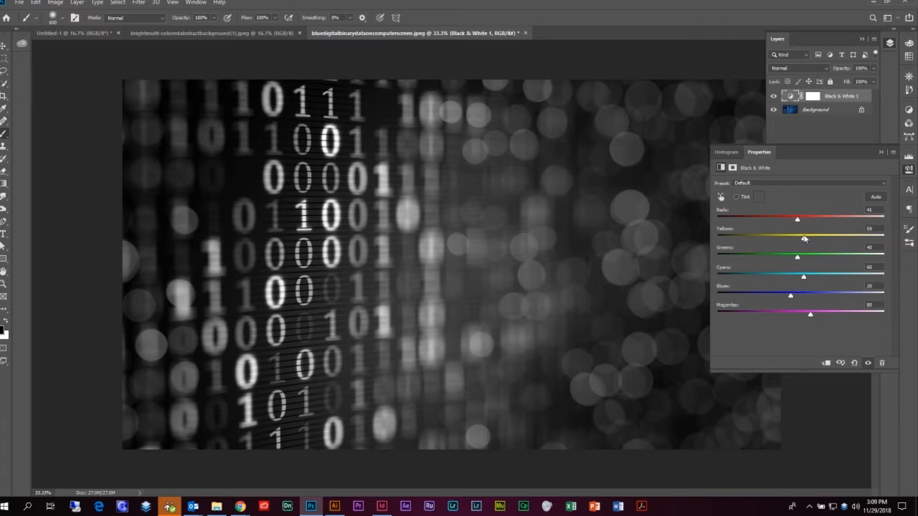
left_click_drag(802, 276, 796, 297)
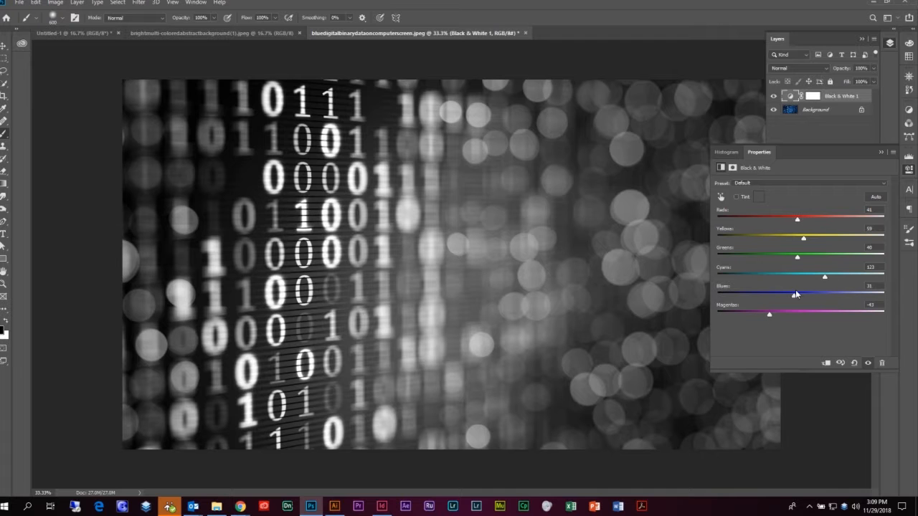
- Fine-tune the Black & White layer's color mix on the binary-data image
left_click_drag(772, 259, 789, 270)
left_click(881, 152)
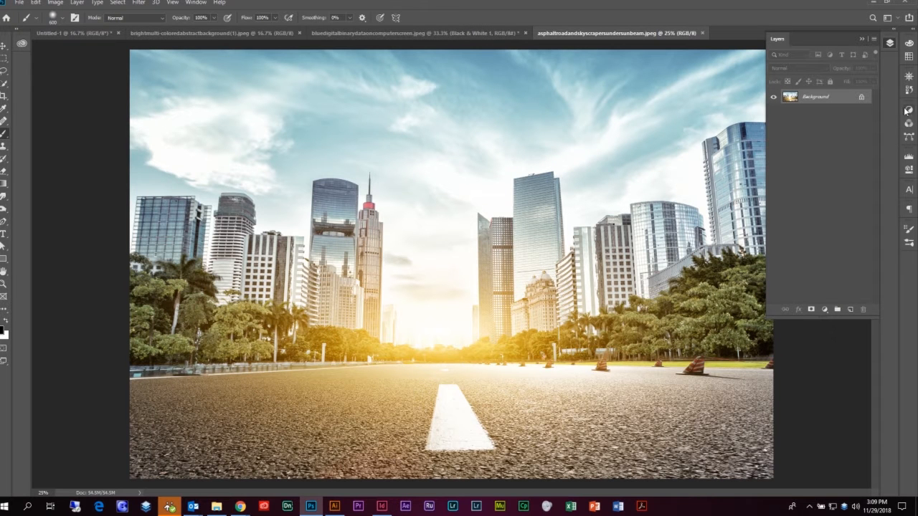
- Add a Hue/Saturation adjustment layer to the asphalt road skyline image and set its saturation to -100
left_click(907, 110)
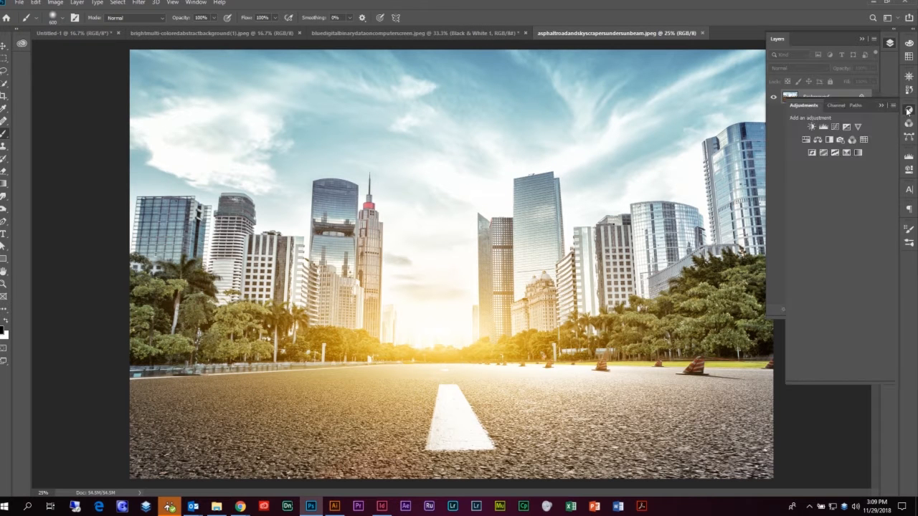
left_click(806, 140)
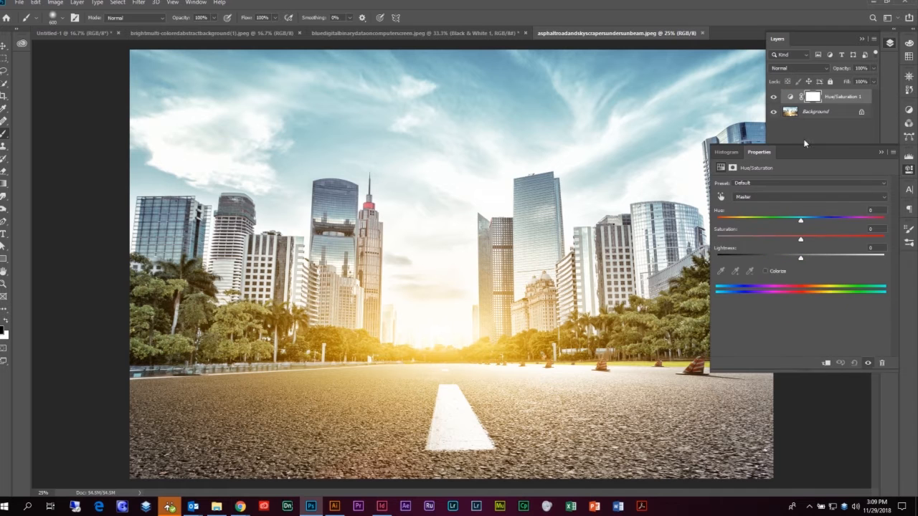
left_click_drag(800, 239, 717, 239)
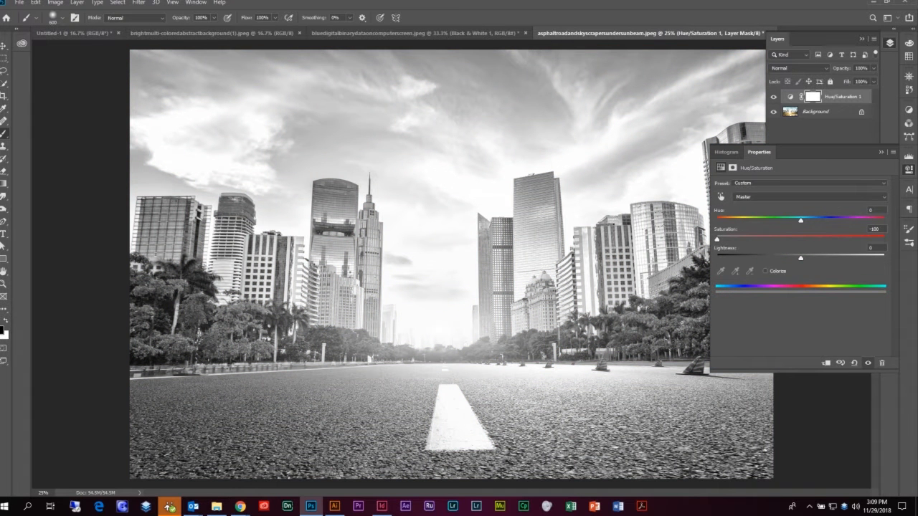
left_click(882, 152)
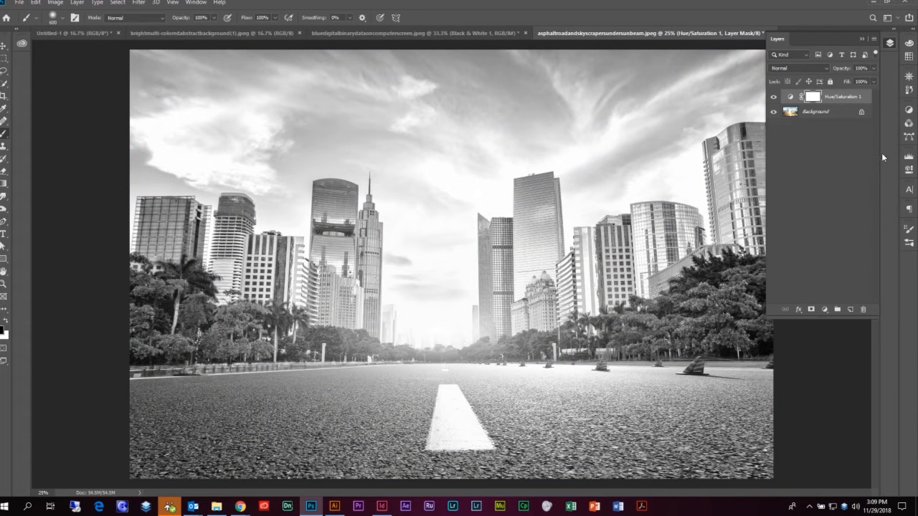
- Hide the Hue/Saturation layer and add a Black & White adjustment layer above it
left_click(774, 97)
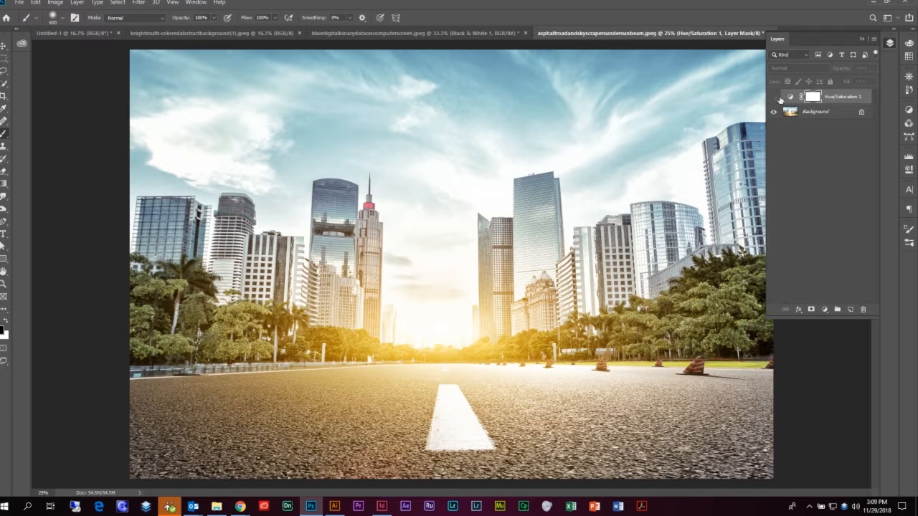
left_click(909, 109)
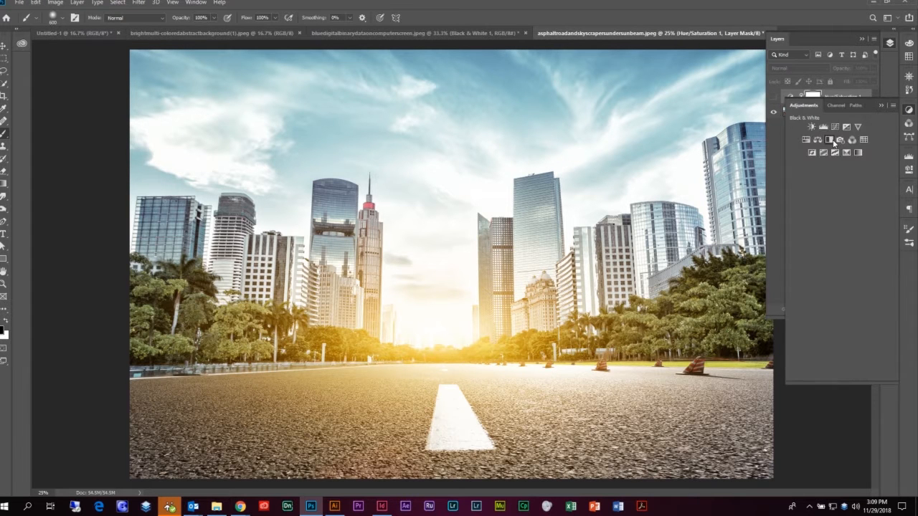
left_click(832, 140)
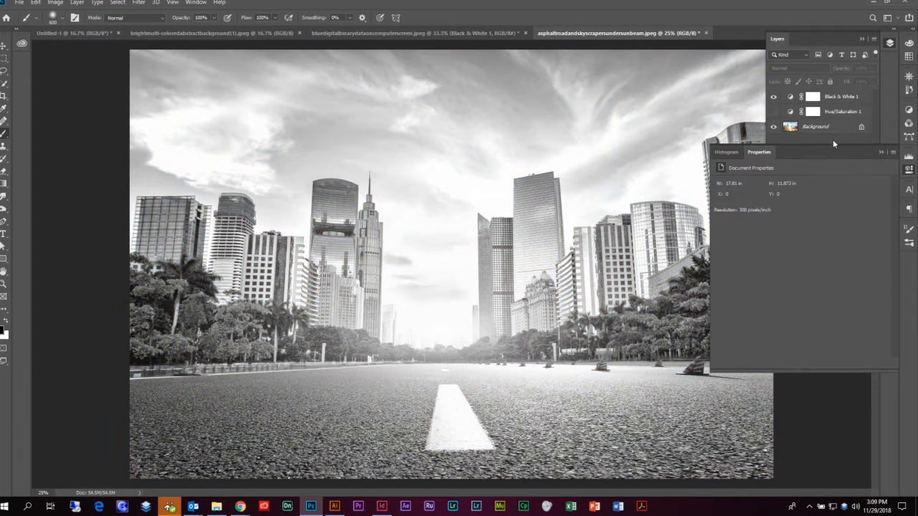
left_click(879, 152)
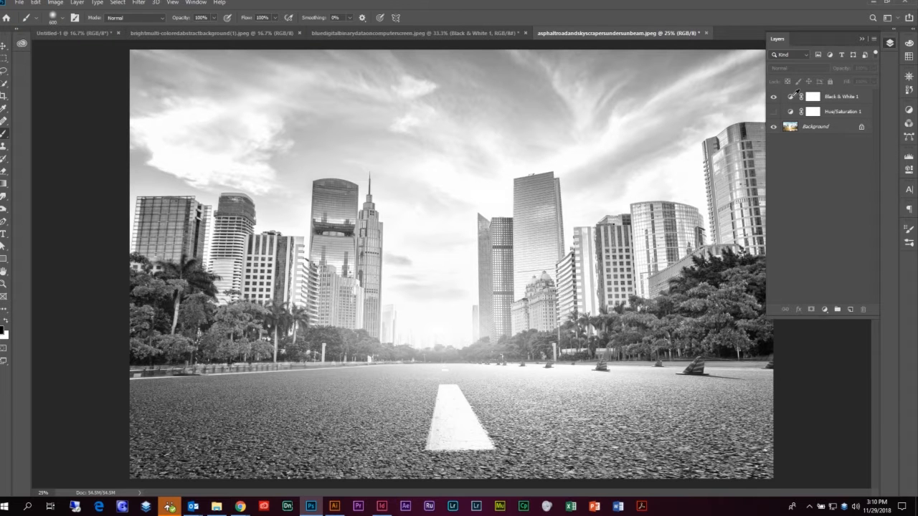
- Set the skyline's Black & White mix to reds -141, yellows 78, greens 13, cyans -119, blues -31 and magentas -79
double_click(790, 97)
left_click_drag(796, 220, 744, 233)
mouse_move(803, 240)
left_mouse_down()
mouse_move(783, 242)
mouse_move(809, 243)
left_mouse_up()
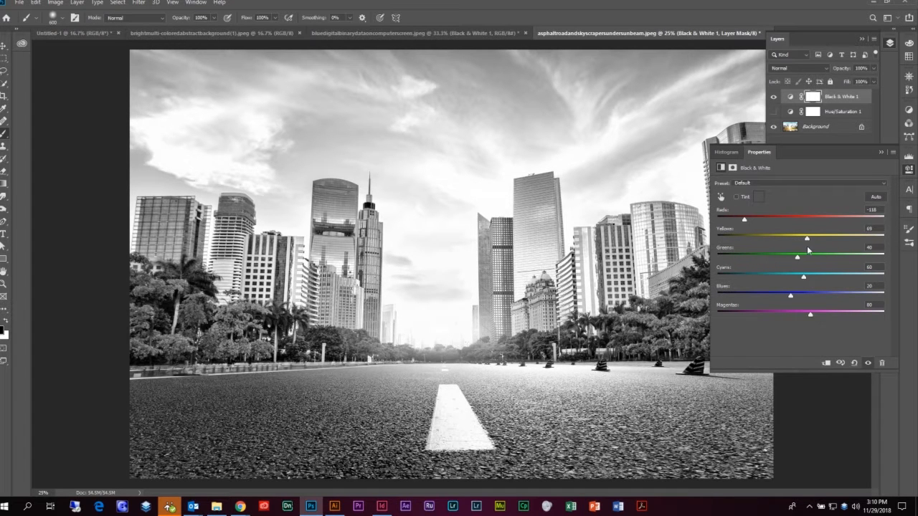
left_click_drag(744, 219, 716, 228)
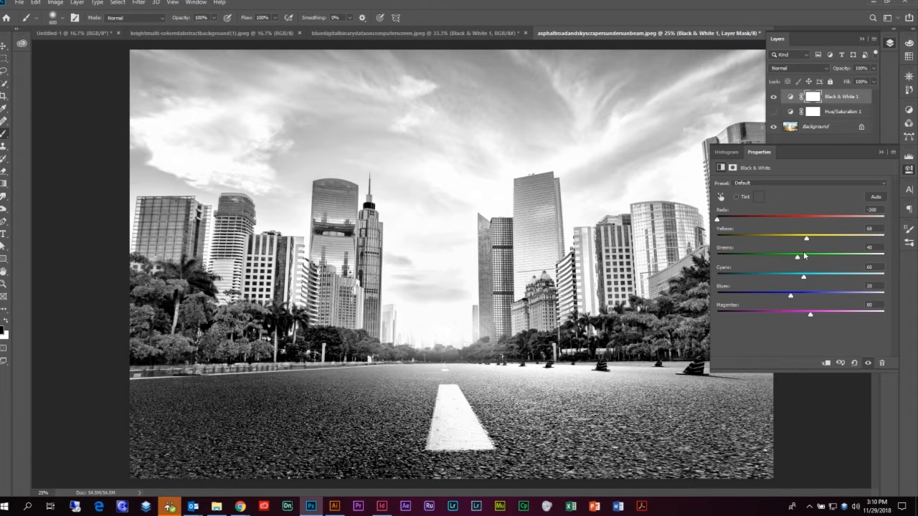
left_click_drag(808, 240, 761, 325)
left_click(739, 217)
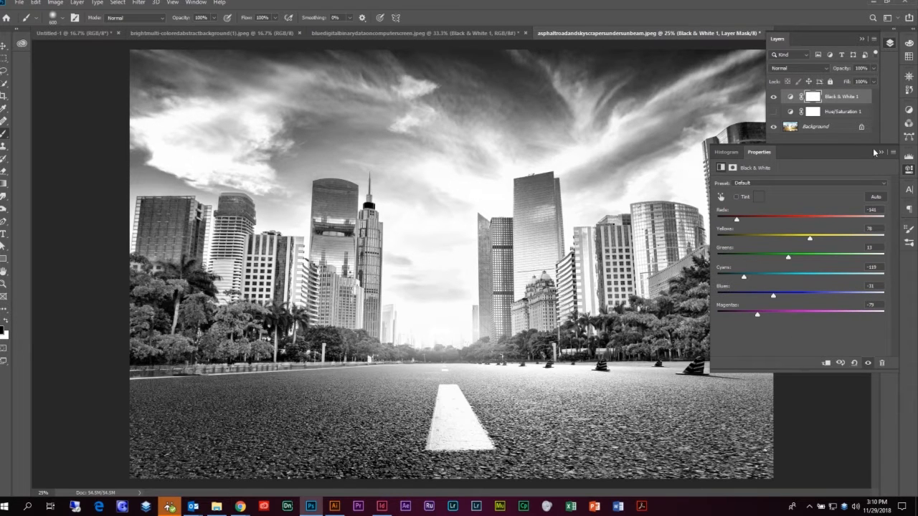
left_click(879, 152)
- Compare the plain desaturation with the Black & White conversion by repeatedly showing and hiding the Hue/Saturation layer
left_click(773, 112)
left_click(773, 112)
left_click(773, 112)
left_click(773, 112)
left_click(773, 111)
left_click(773, 112)
left_click(773, 112)
left_click(773, 112)
left_click(773, 112)
left_click(773, 112)
left_click(773, 112)
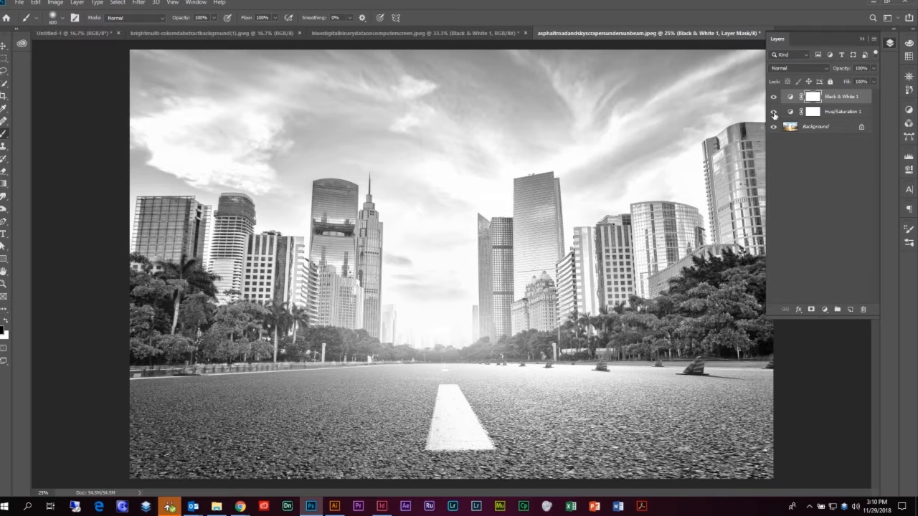
left_click(773, 112)
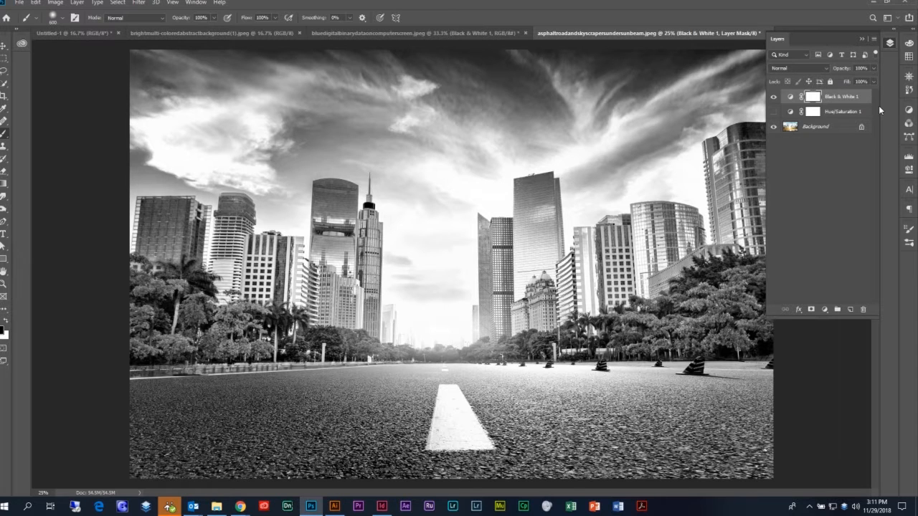
left_click(773, 112)
left_click(773, 112)
left_click(773, 112)
left_click(773, 112)
left_click(773, 112)
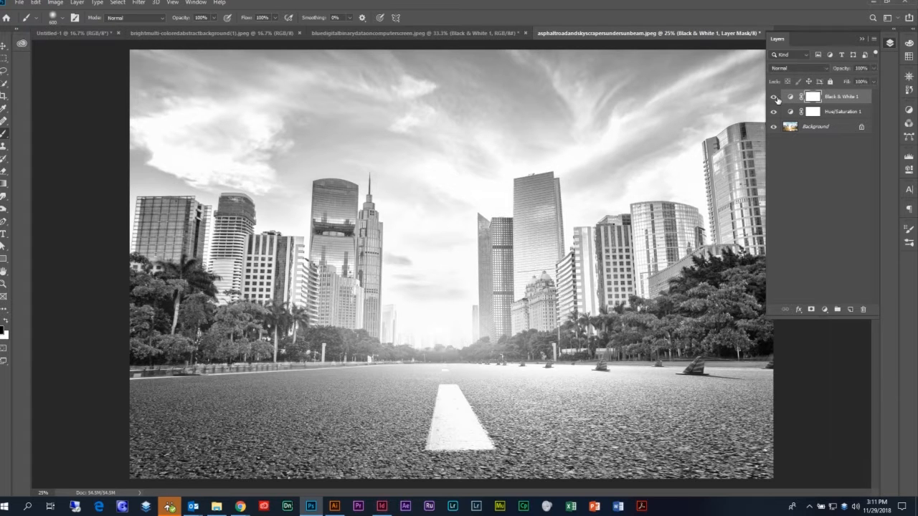
left_click(773, 112)
- Compare the Black & White conversion with the color original by toggling the Black & White layer's visibility
left_click(774, 98)
left_click(774, 98)
left_click(774, 98)
left_click(775, 98)
left_click(774, 98)
left_click(774, 98)
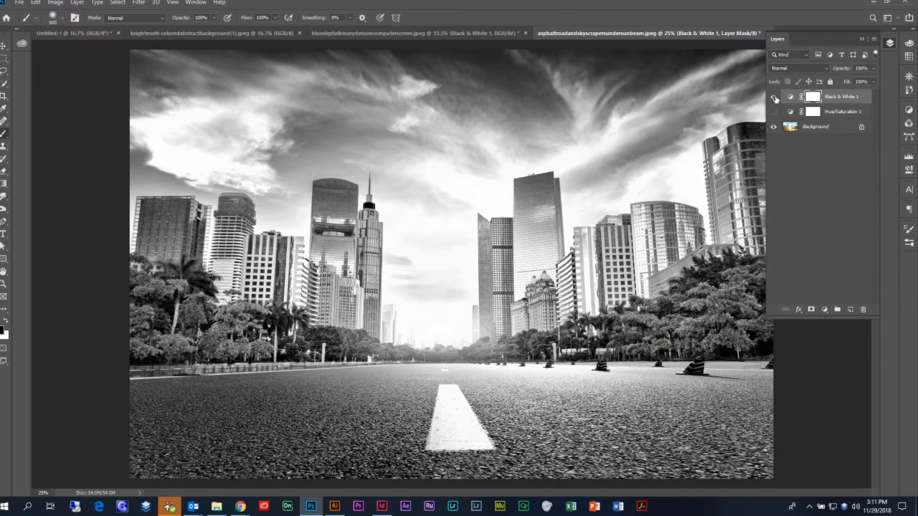
- Lower the Black & White layer's opacity gradually to 53%
left_click(863, 68)
key("Down")
key("Down")
key("Down")
key("Down")
key("Down")
key("Down")
key("Down")
key("Down")
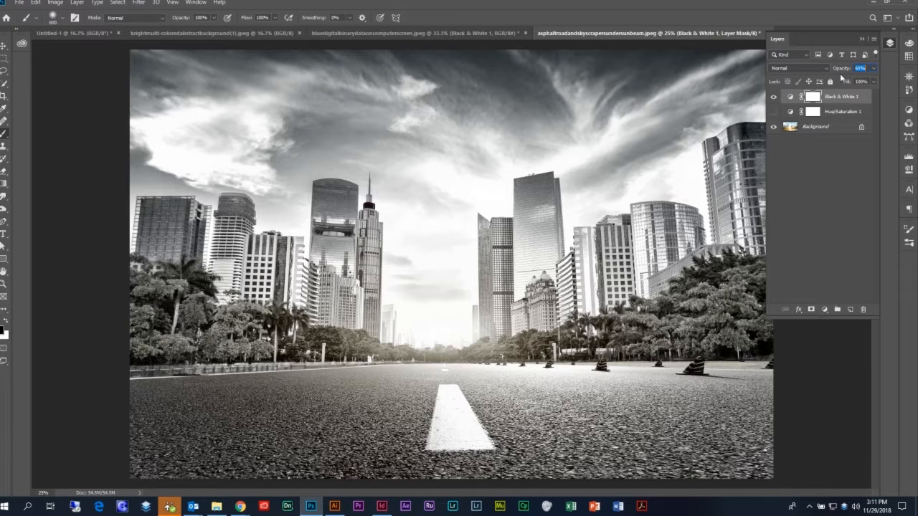
key("Down")
key("Down")
key("Down")
key("Down")
key("Down")
key("Down")
key("Down")
key("Down")
key("Down")
key("Down")
key("Down")
key("Down")
key("Down")
key("Down")
key("Down")
key("Down")
key("Down")
key("Down")
key("Down")
key("Down")
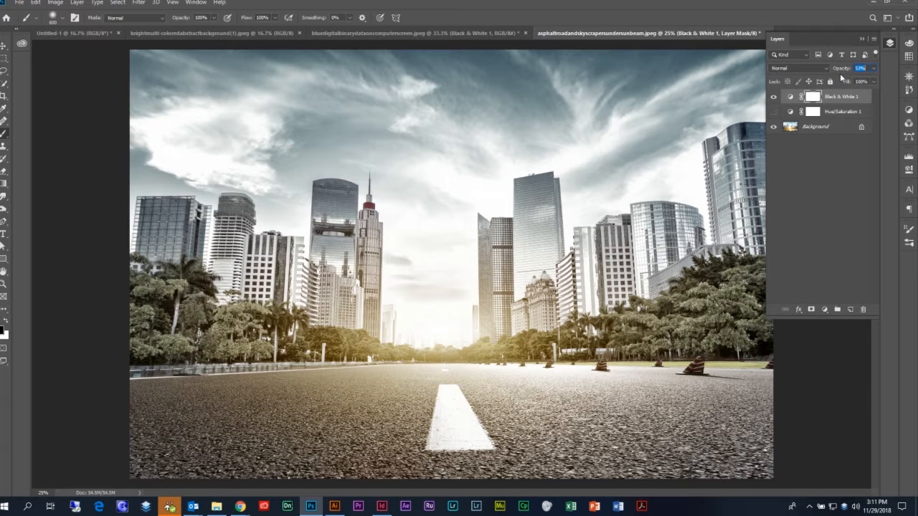
- Return the Black & White layer's opacity to 100% and review the blend modes, keeping Normal
left_click(874, 69)
left_click_drag(865, 78, 874, 79)
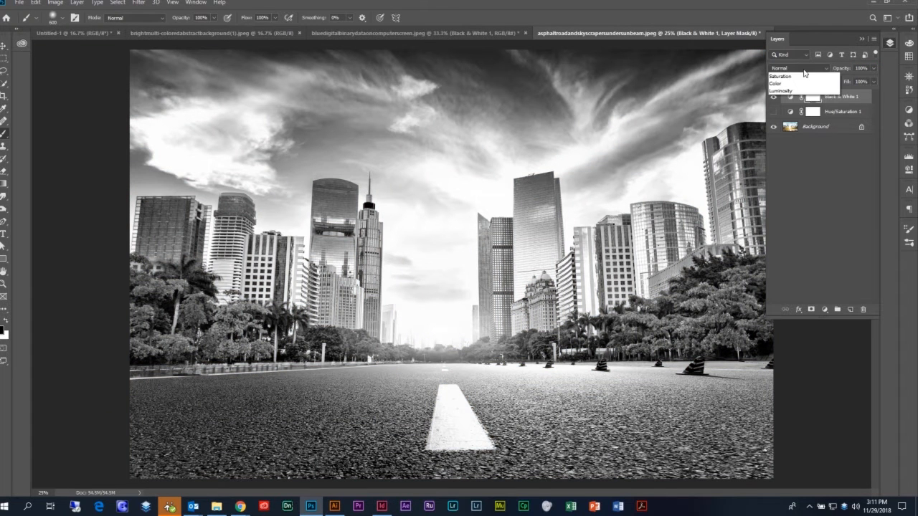
left_click(806, 68)
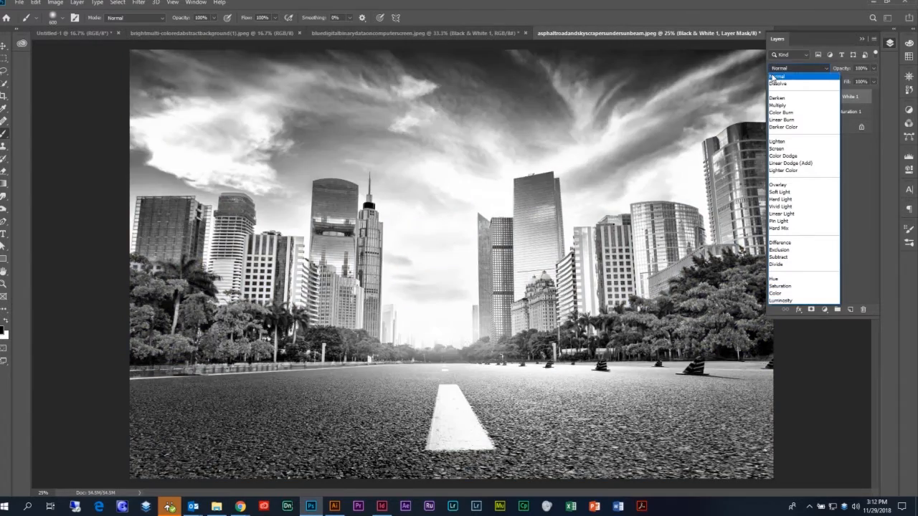
left_click(775, 77)
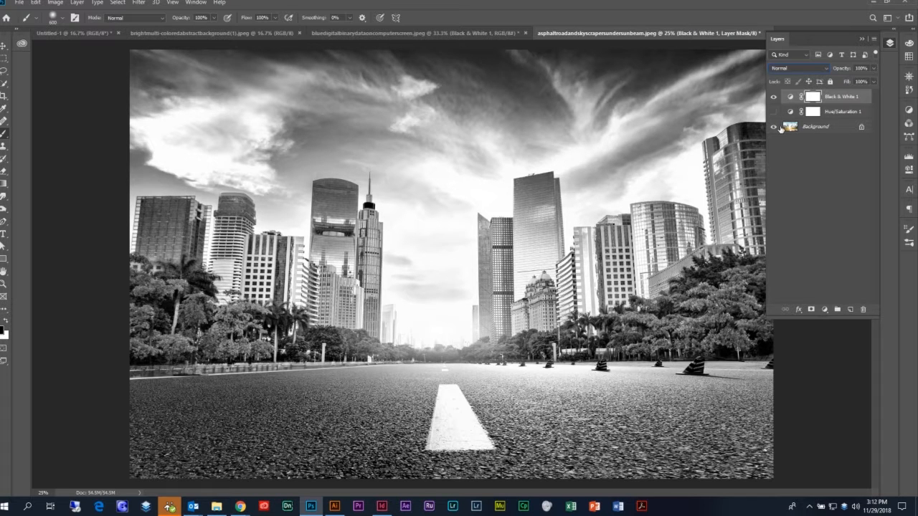
- Flatten the image, discarding the hidden layers, and undo the flattening
right_click(844, 99)
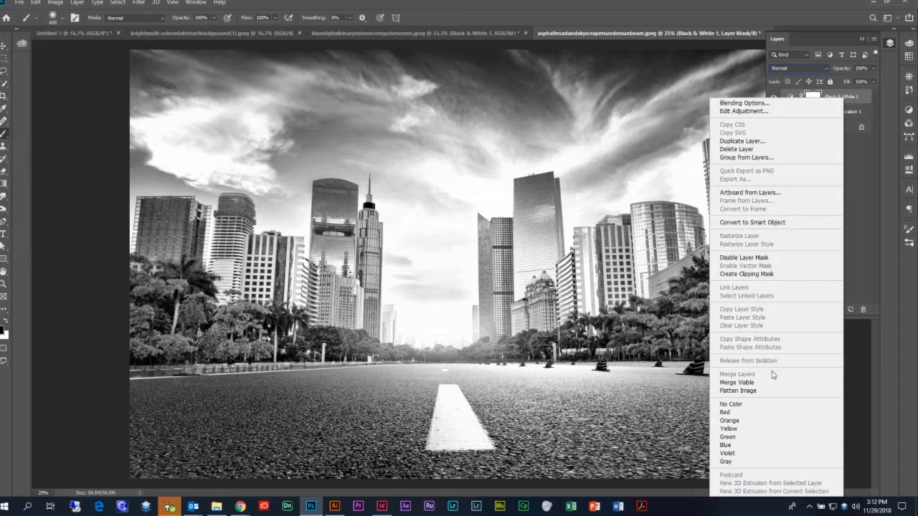
left_click(746, 392)
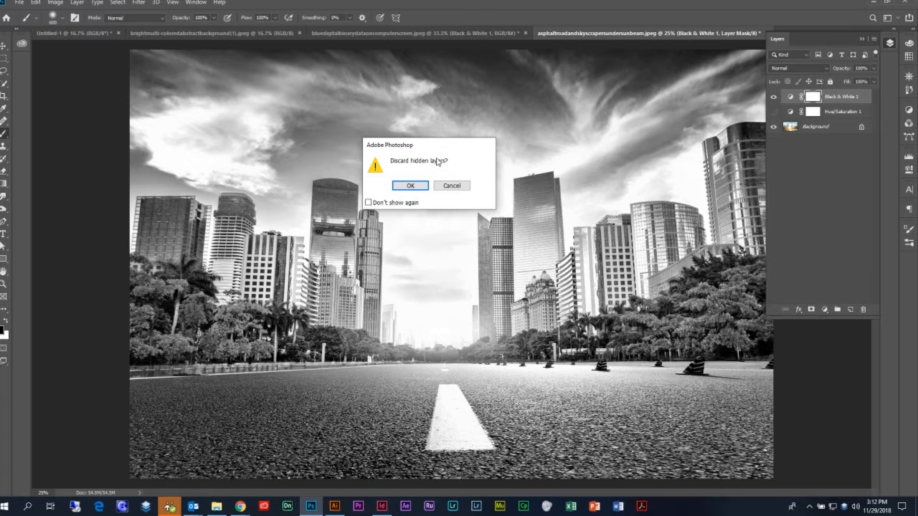
left_click(411, 188)
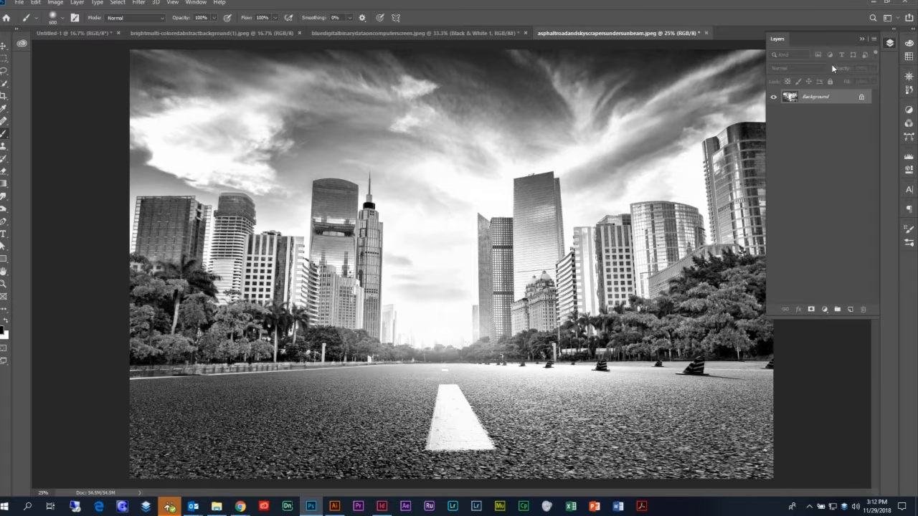
key("ctrl+z")
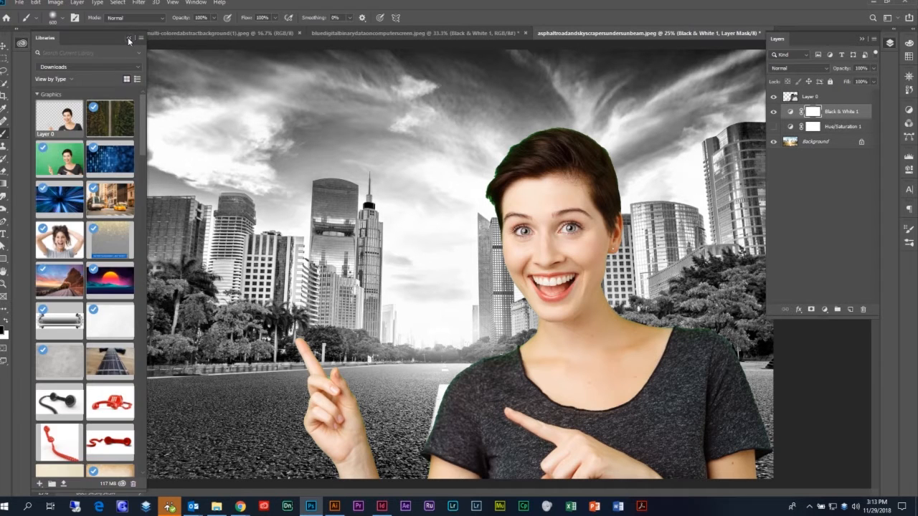
- Move the Black & White adjustment layer above Layer 0, the cut-out woman
left_click(127, 38)
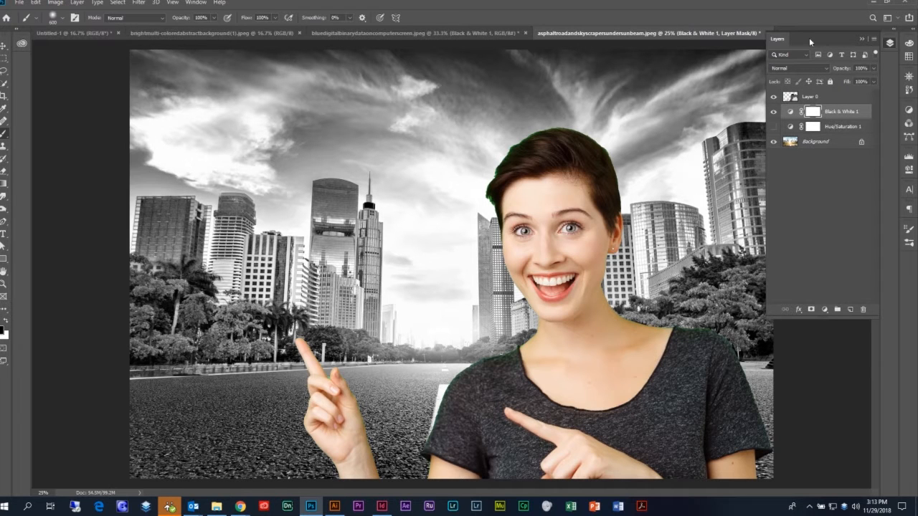
left_click_drag(834, 118, 837, 96)
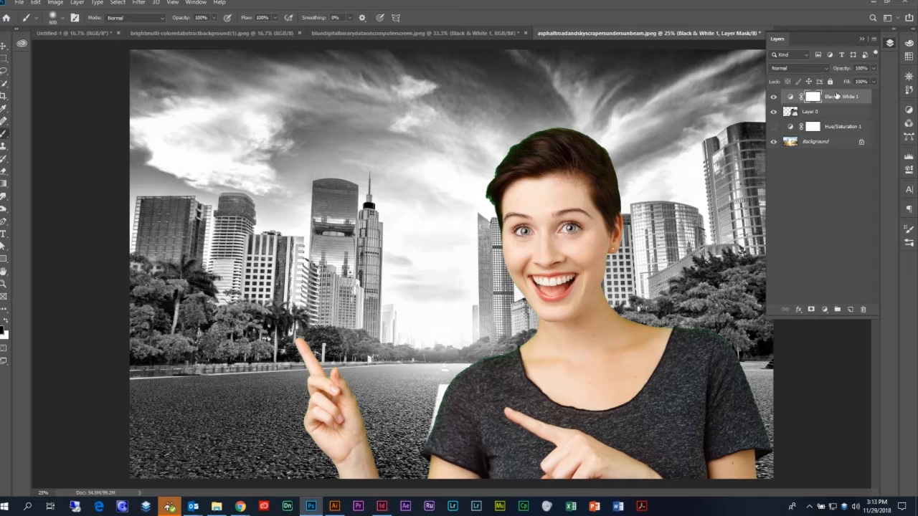
- Set the Black & White mix to reds 15, yellows 35, greens 18, cyans -37, blues -20 and magentas -75
double_click(791, 96)
left_click_drag(738, 219, 778, 297)
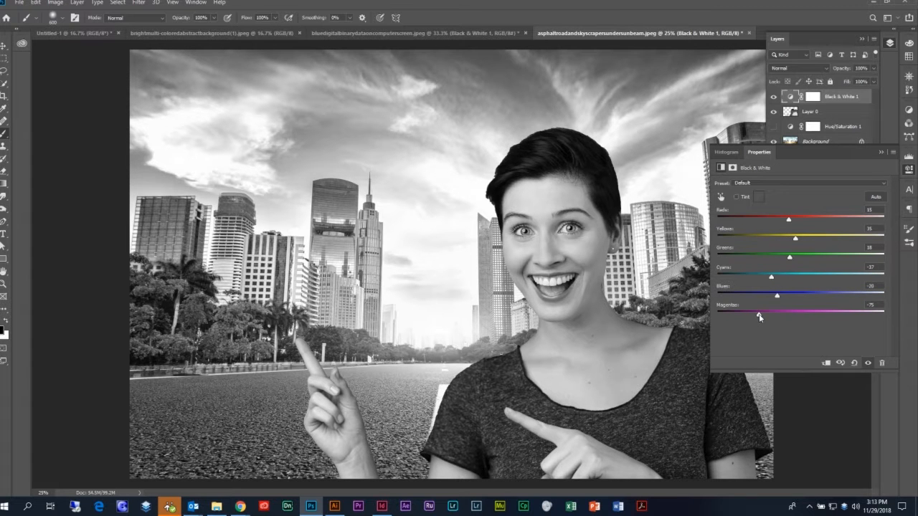
left_click(880, 152)
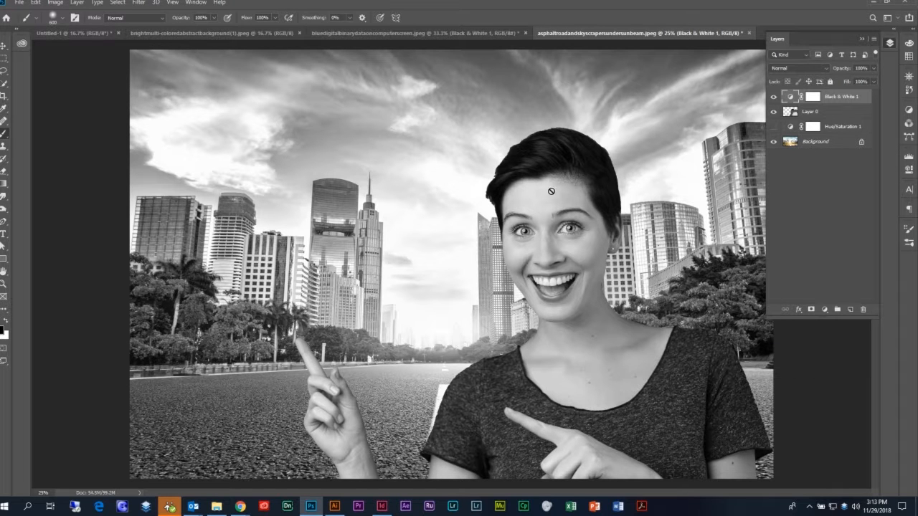
- Delete the hidden Hue/Saturation adjustment layer together with its layer mask
left_click(835, 127)
left_click(864, 309)
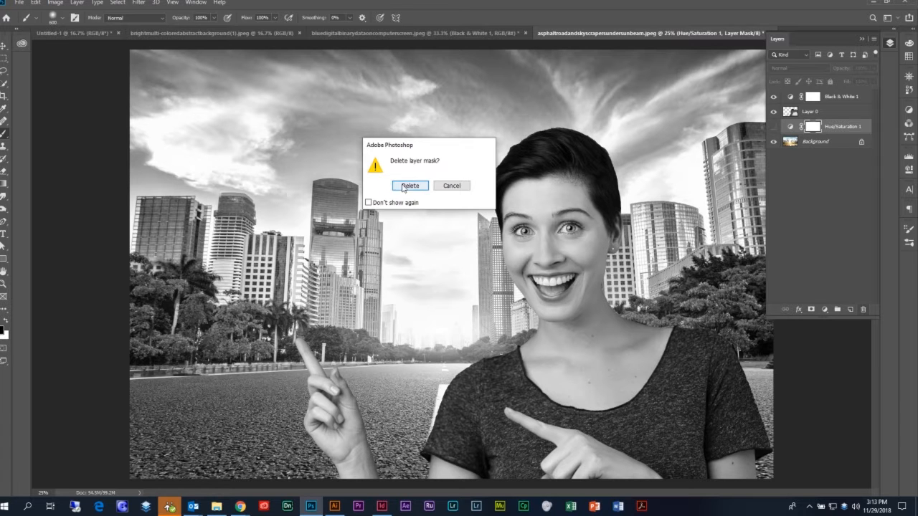
left_click(405, 185)
left_click(864, 310)
left_click(414, 185)
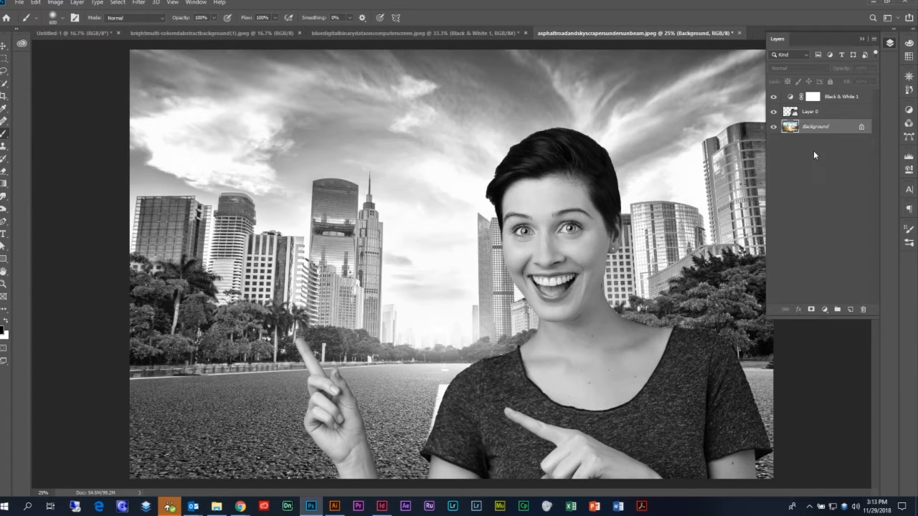
- Clip the Black & White adjustment layer so it affects only Layer 0, the cut-out woman
left_click(835, 116)
left_click(834, 99)
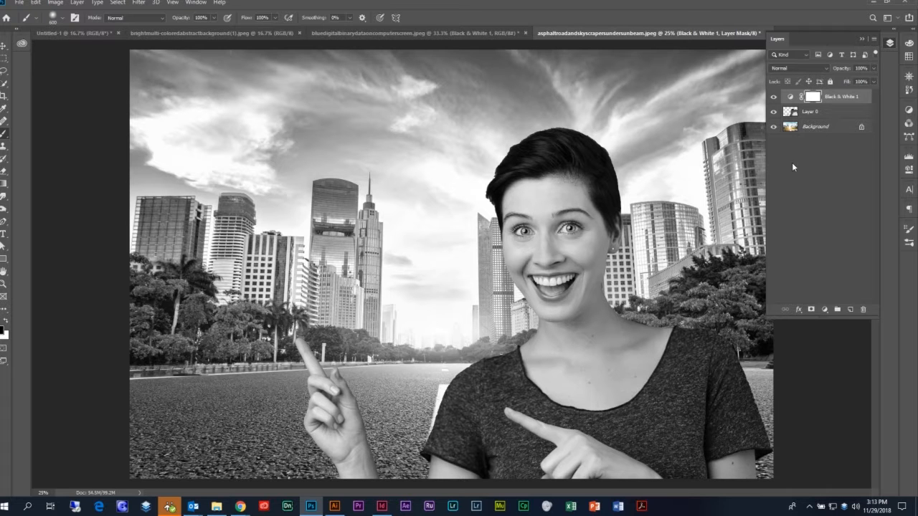
left_click(847, 129)
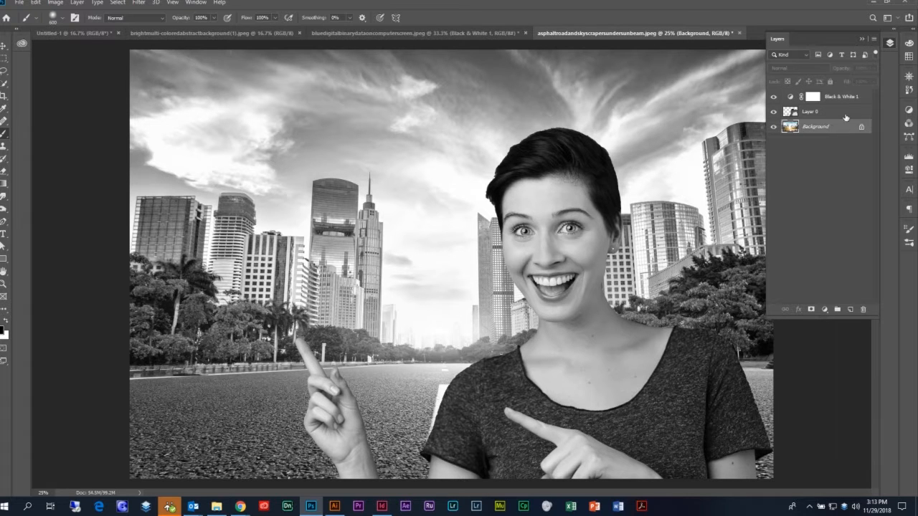
left_click(857, 96)
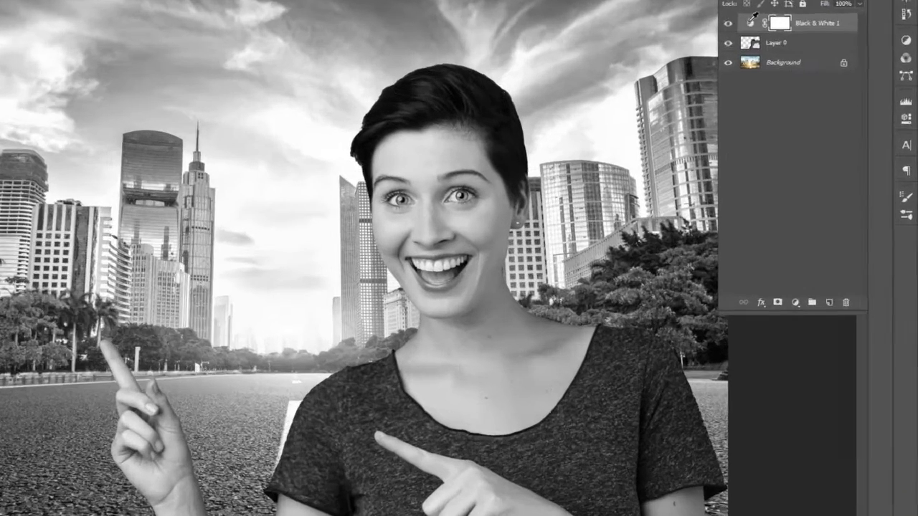
double_click(785, 87)
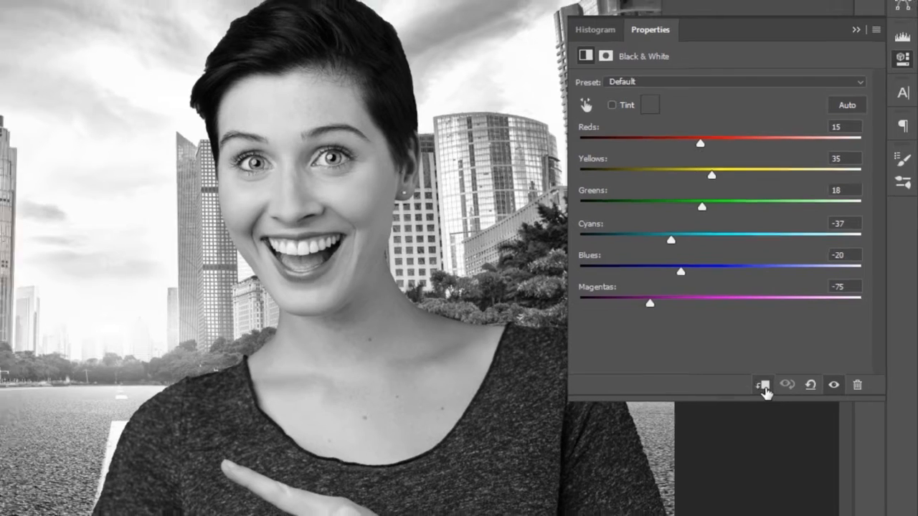
left_click(759, 387)
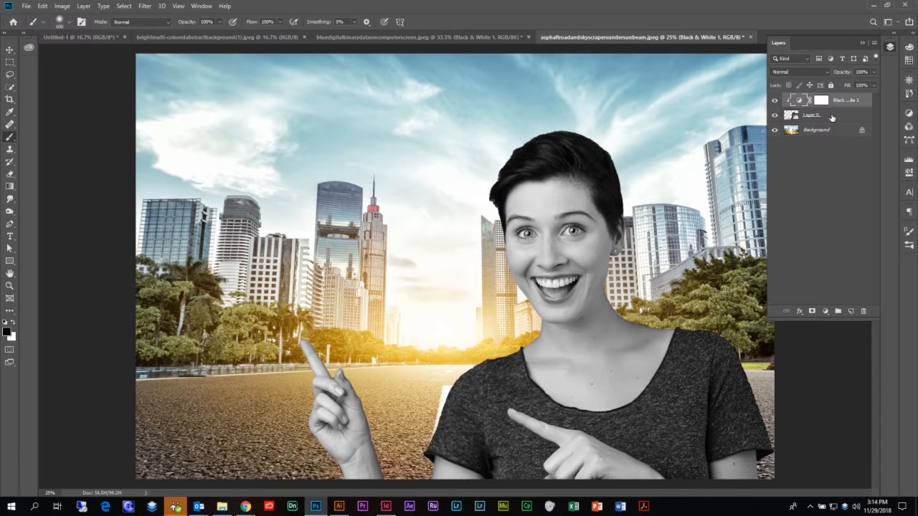
- Add a Hue/Saturation adjustment layer clipped to Layer 0 and move it above the Black & White adjustment
left_click(836, 116)
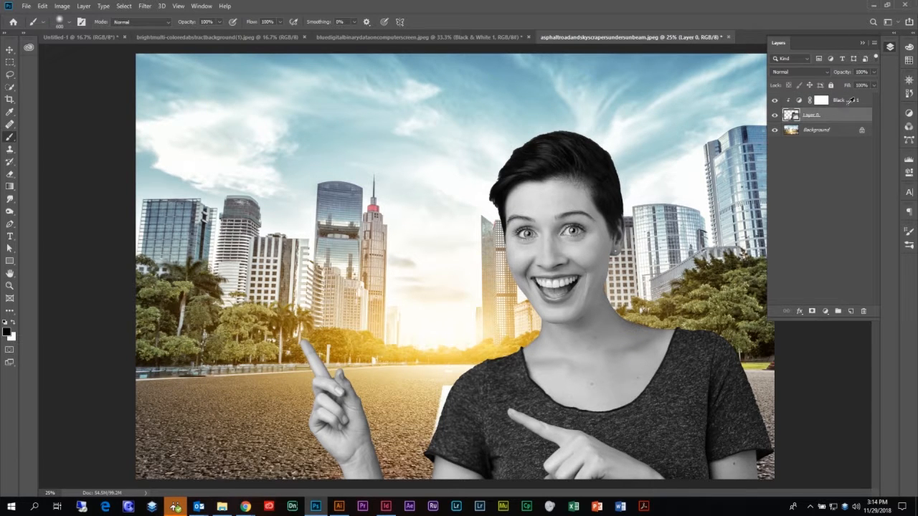
left_click(846, 105)
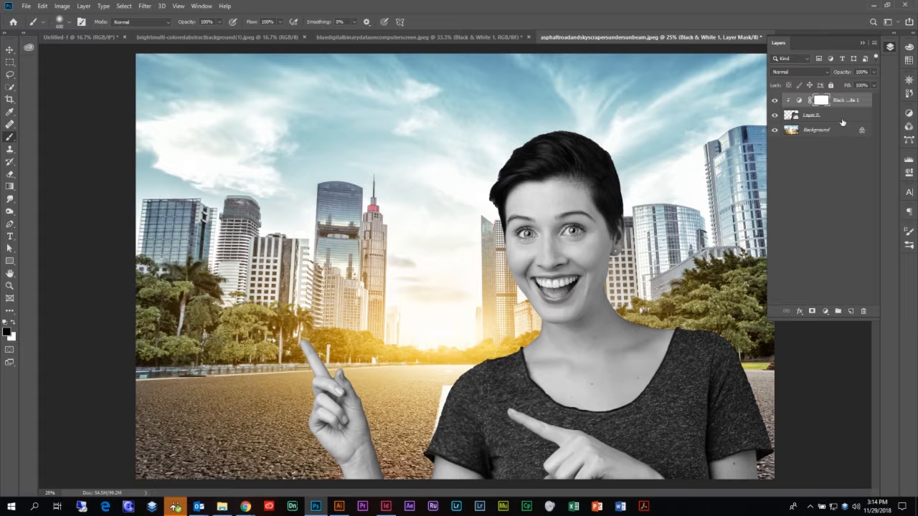
left_click(846, 120)
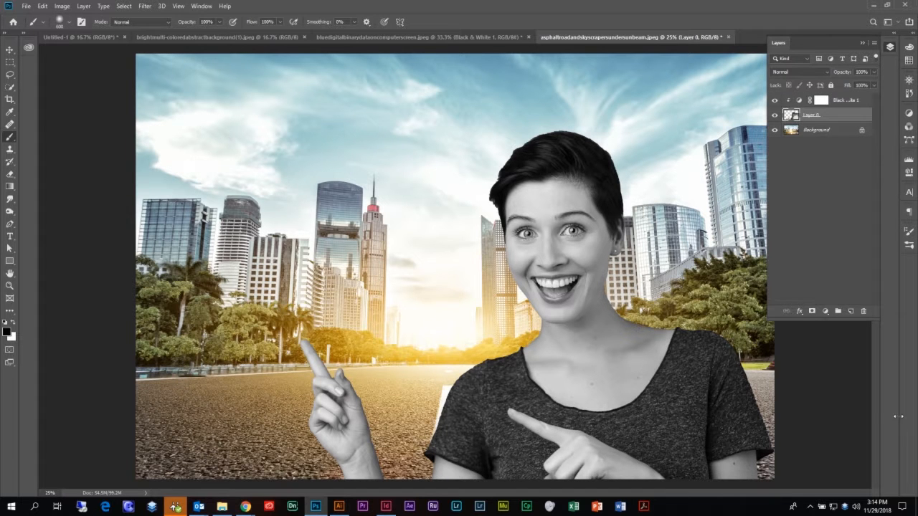
left_click(909, 115)
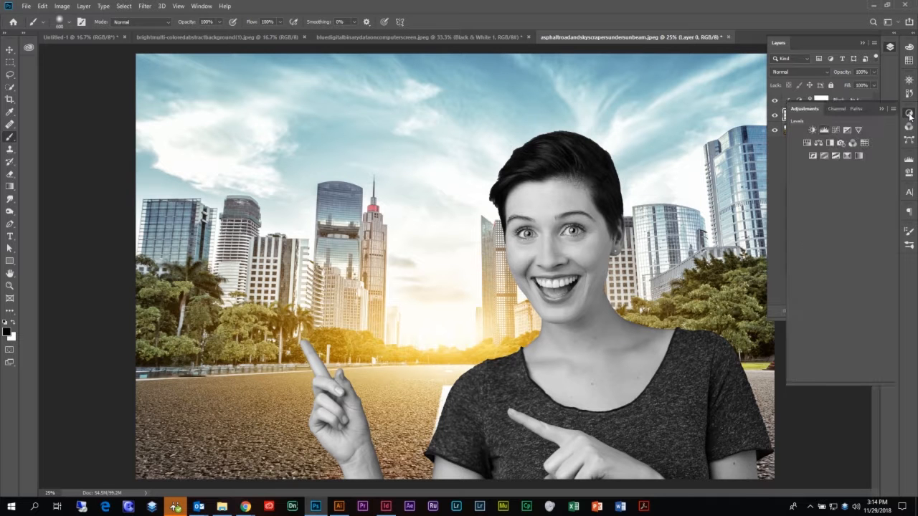
left_click(805, 144)
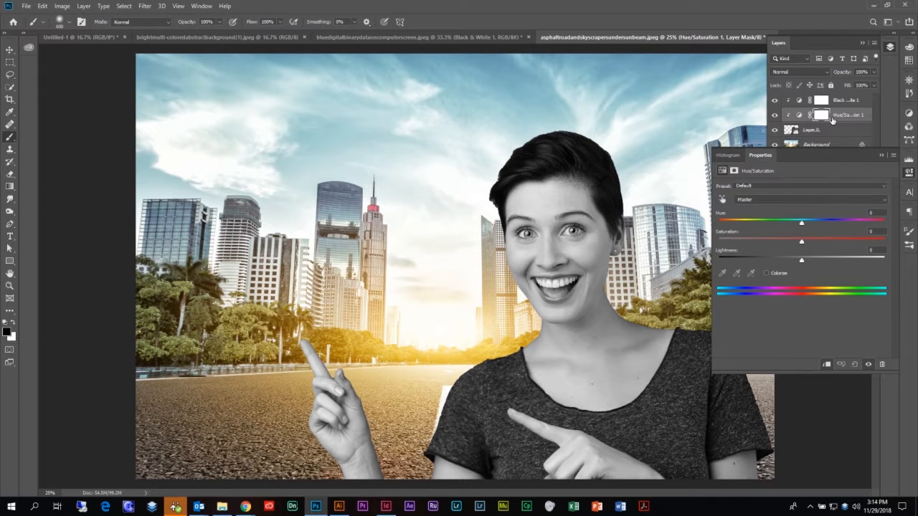
left_click_drag(795, 115, 797, 101)
left_click(798, 101)
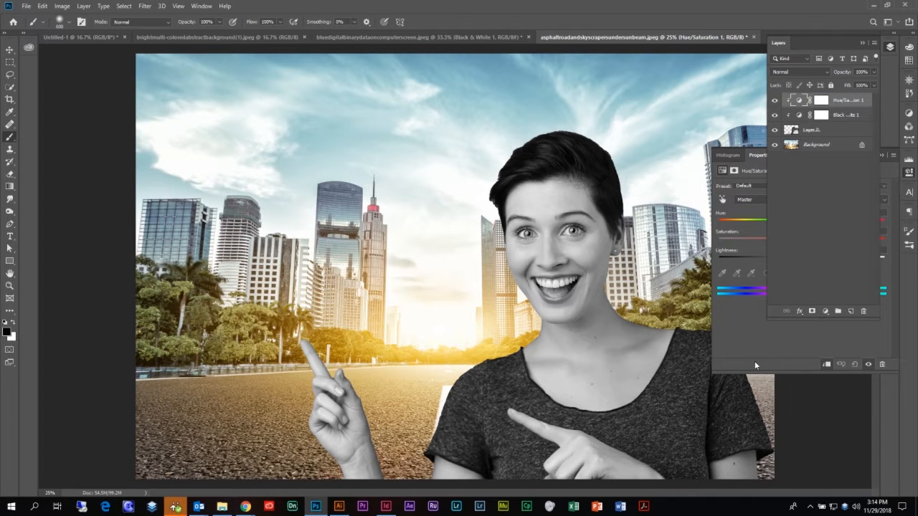
- Colorize the woman with the Hue/Saturation adjustment, using hue 209 and saturation 25
left_click(758, 314)
left_click(767, 273)
left_click_drag(745, 220, 814, 229)
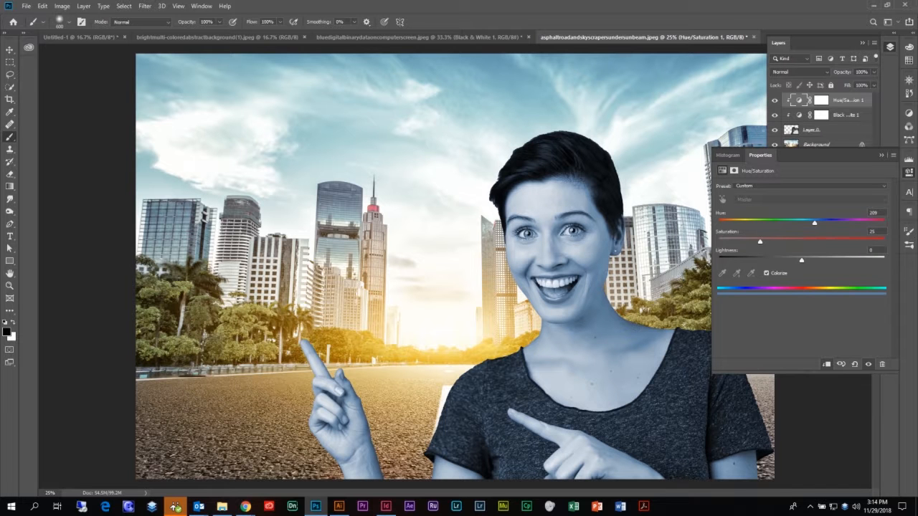
left_click(878, 155)
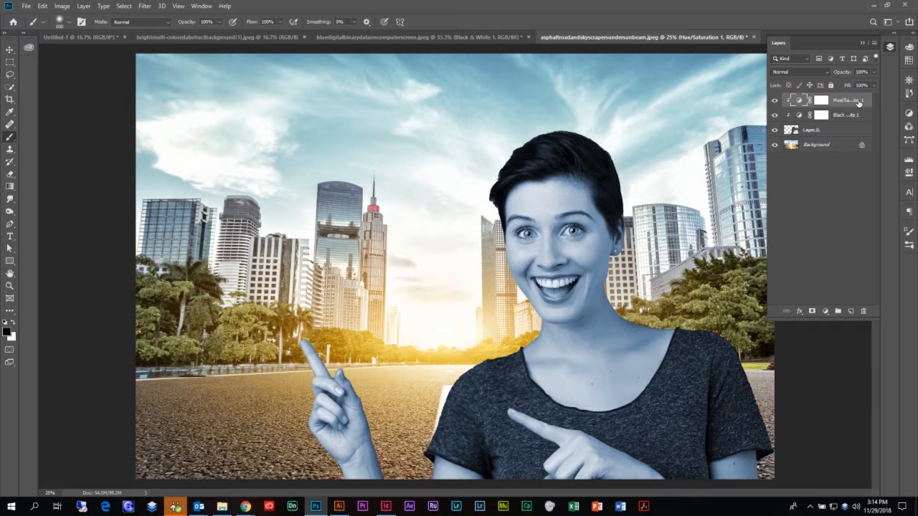
- Paint black on the Black & White adjustment's layer mask over the woman's forehead
left_click(820, 102)
left_click(819, 116)
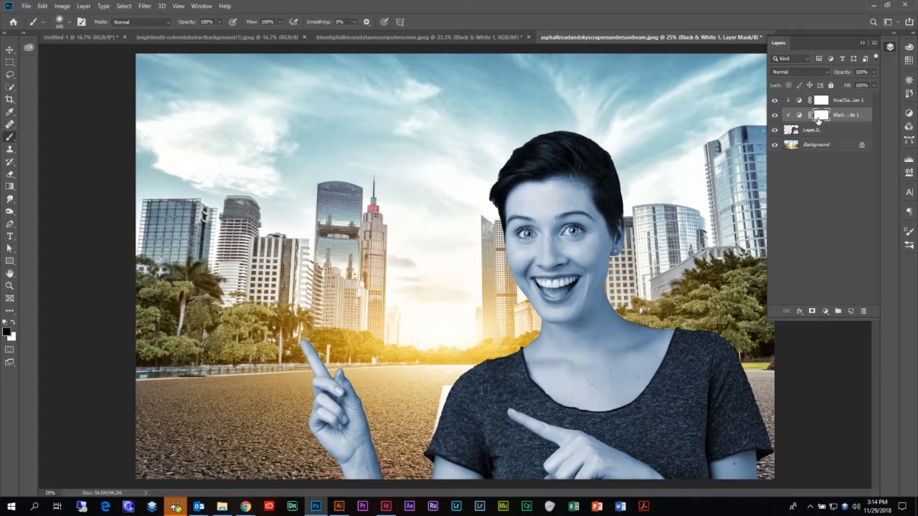
mouse_move(556, 179)
left_mouse_down()
mouse_move(562, 204)
mouse_move(584, 200)
left_mouse_up()
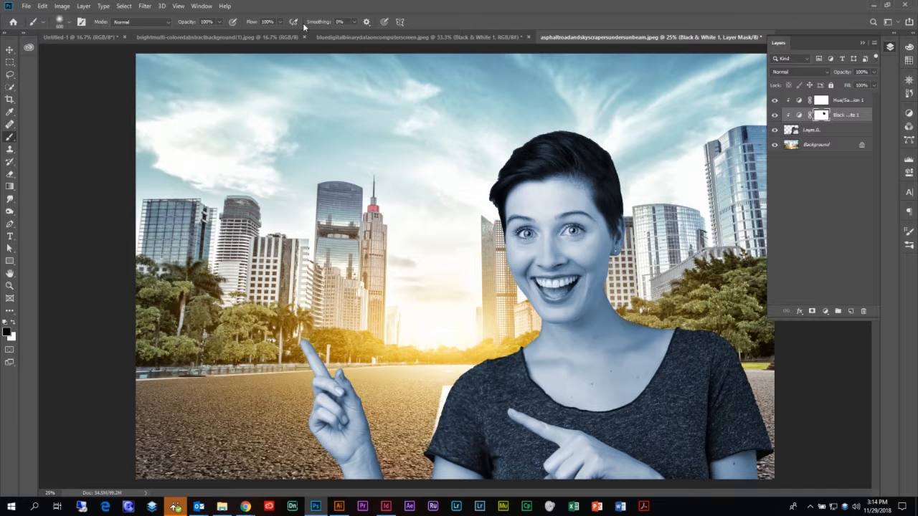
- Hide the Black & White adjustment and paint black on the Hue/Saturation mask over the woman's face, neck and raised hand
key("alt+bracketright")
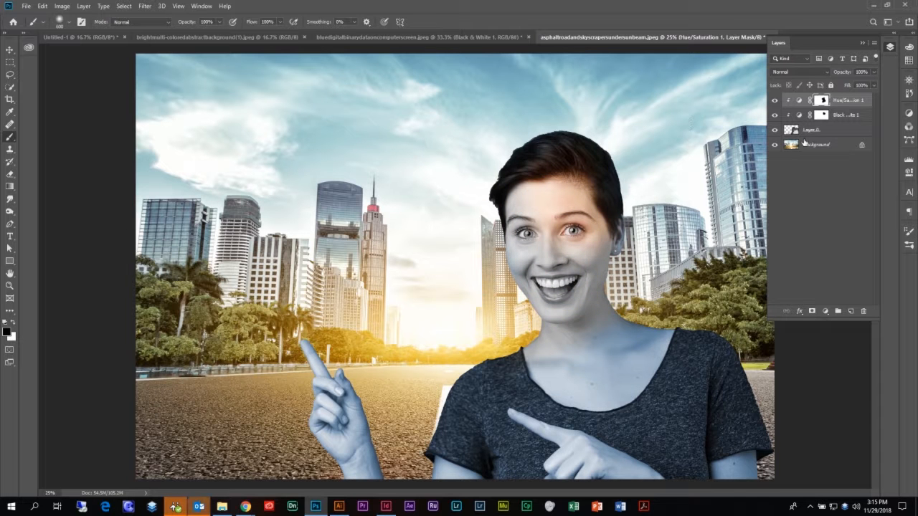
left_click(775, 115)
mouse_move(568, 344)
left_mouse_down()
mouse_move(633, 350)
mouse_move(623, 373)
mouse_move(552, 362)
mouse_move(531, 346)
mouse_move(602, 373)
left_mouse_up()
mouse_move(316, 359)
left_mouse_down()
mouse_move(359, 458)
mouse_move(352, 423)
left_mouse_up()
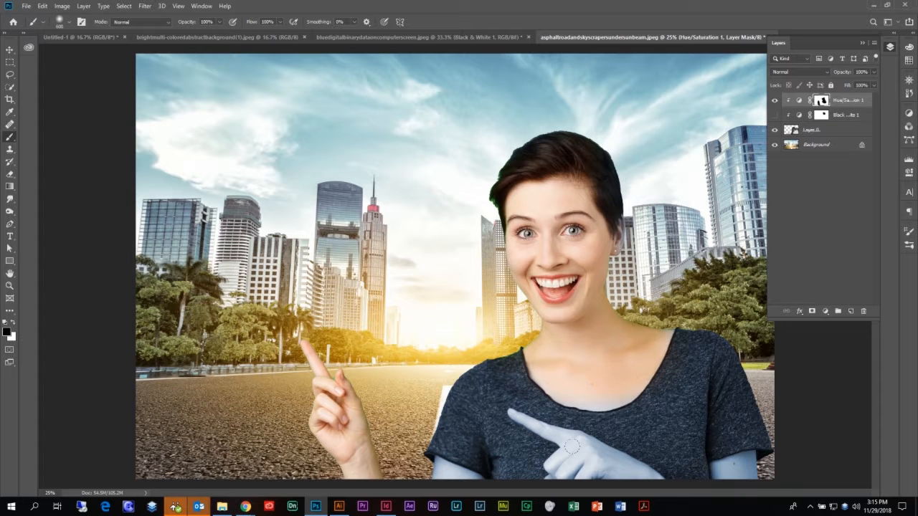